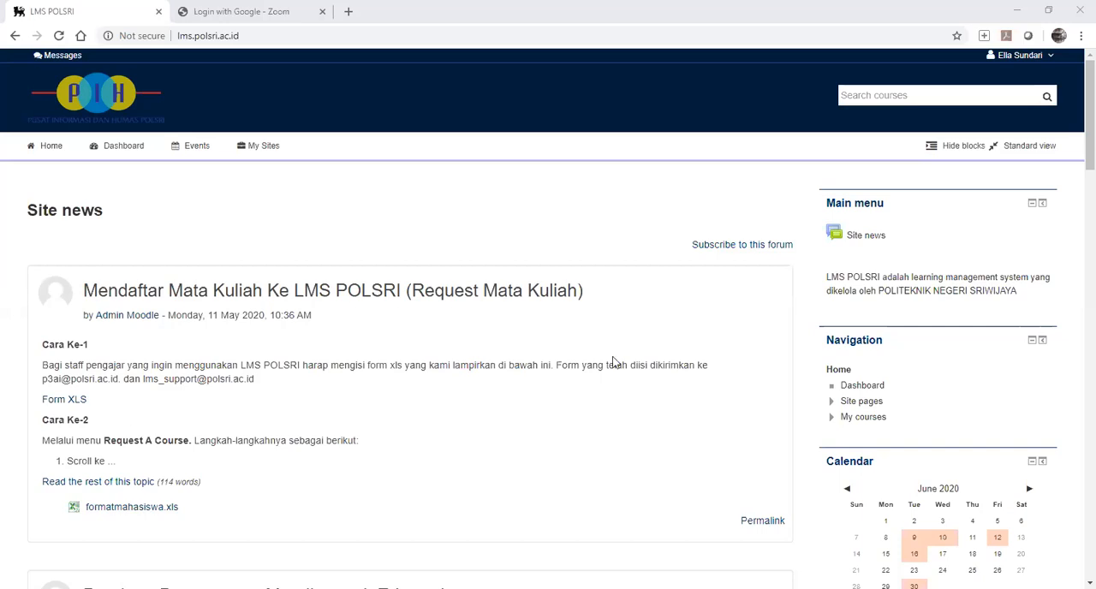
# Open the user groups page of the Program Komputer course, using the second course of that name.
pyautogui.click(264, 148)
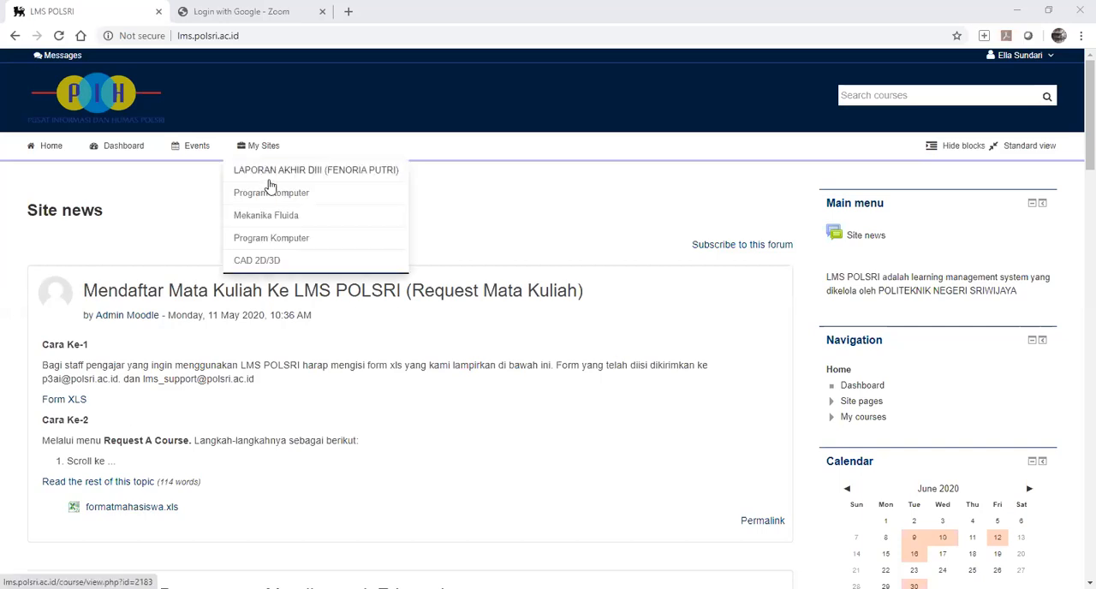
pyautogui.click(279, 237)
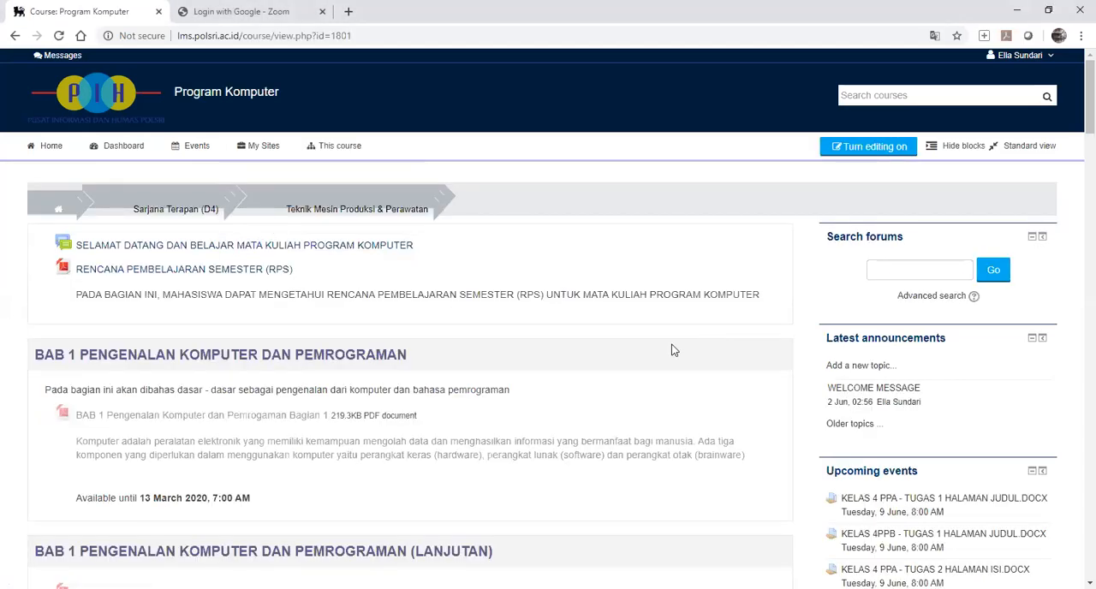
pyautogui.scroll(-15, 673, 350)
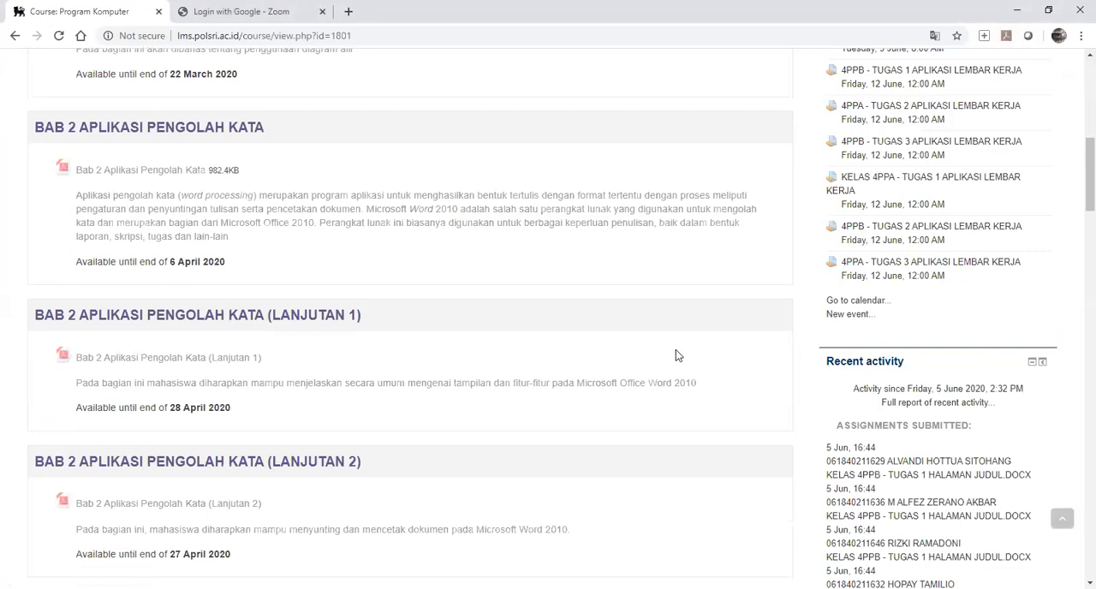
pyautogui.scroll(-10, 844, 363)
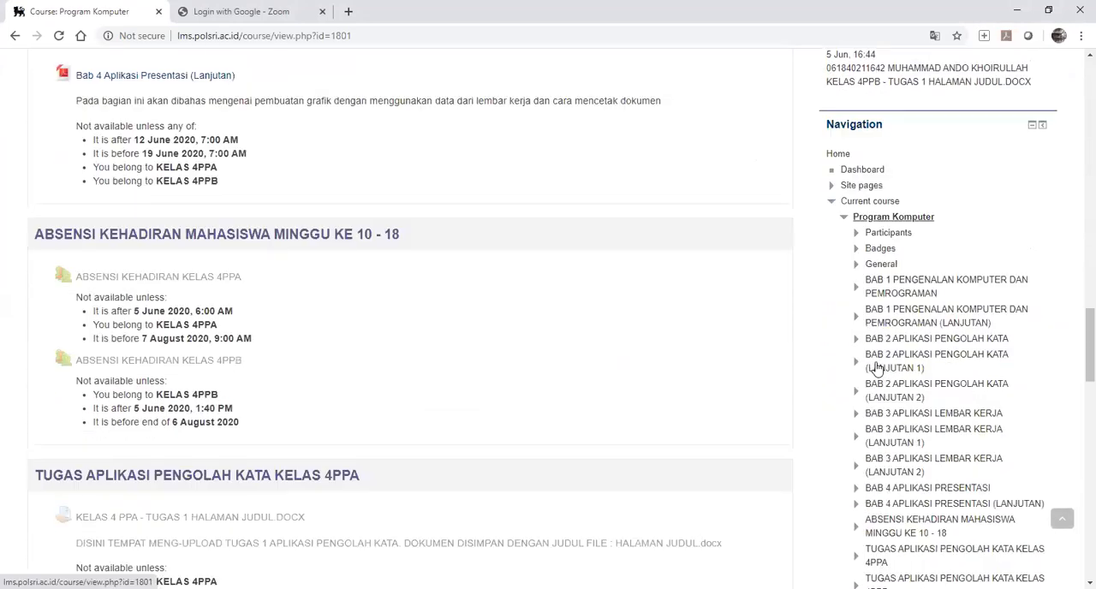
pyautogui.scroll(-3, 877, 369)
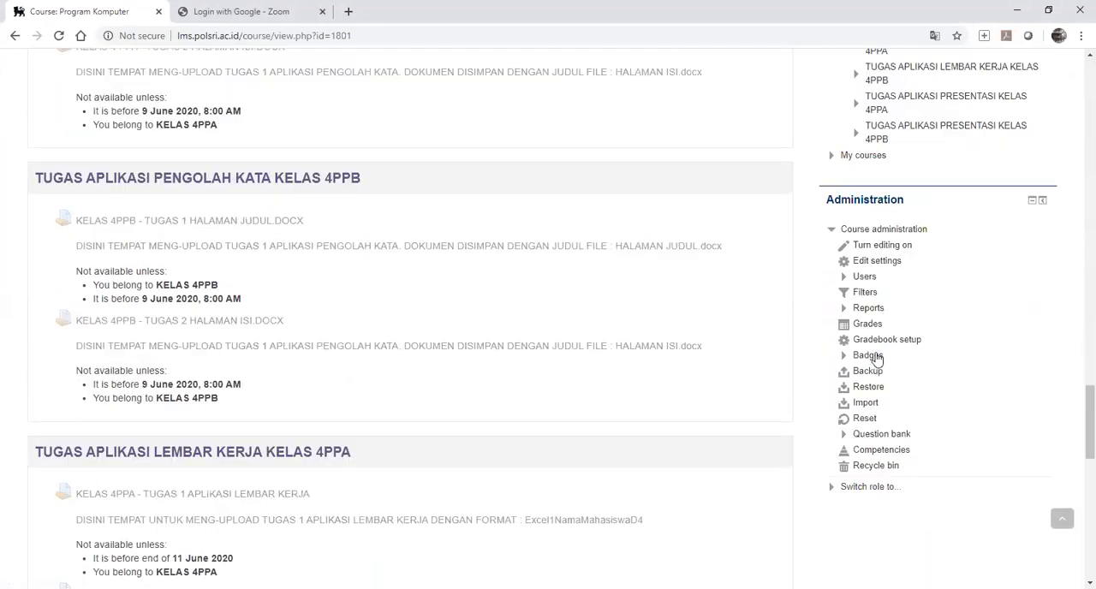
pyautogui.click(850, 279)
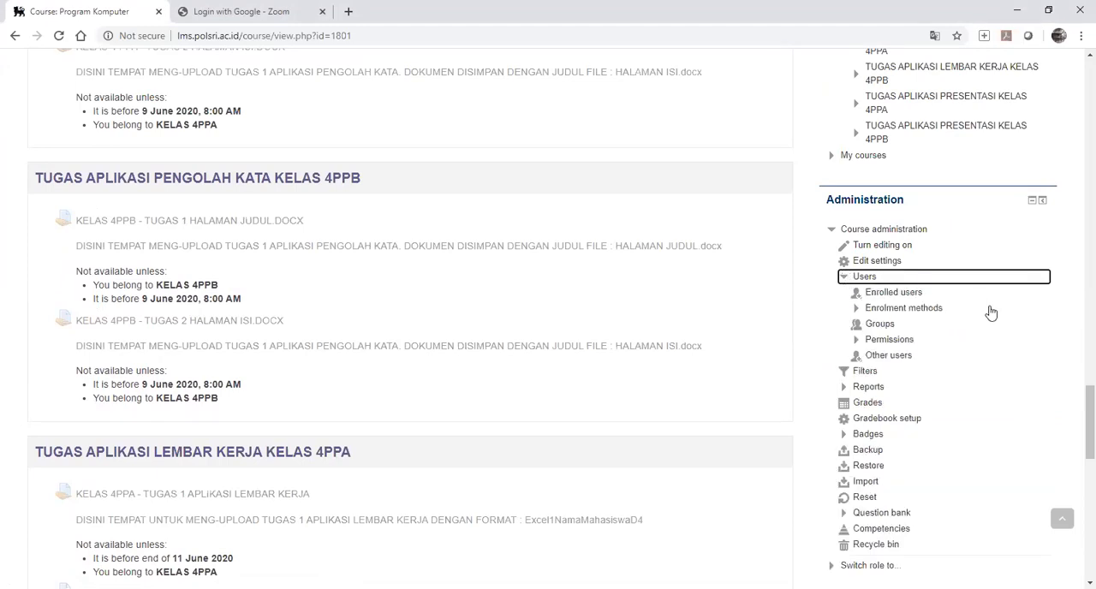
pyautogui.click(881, 326)
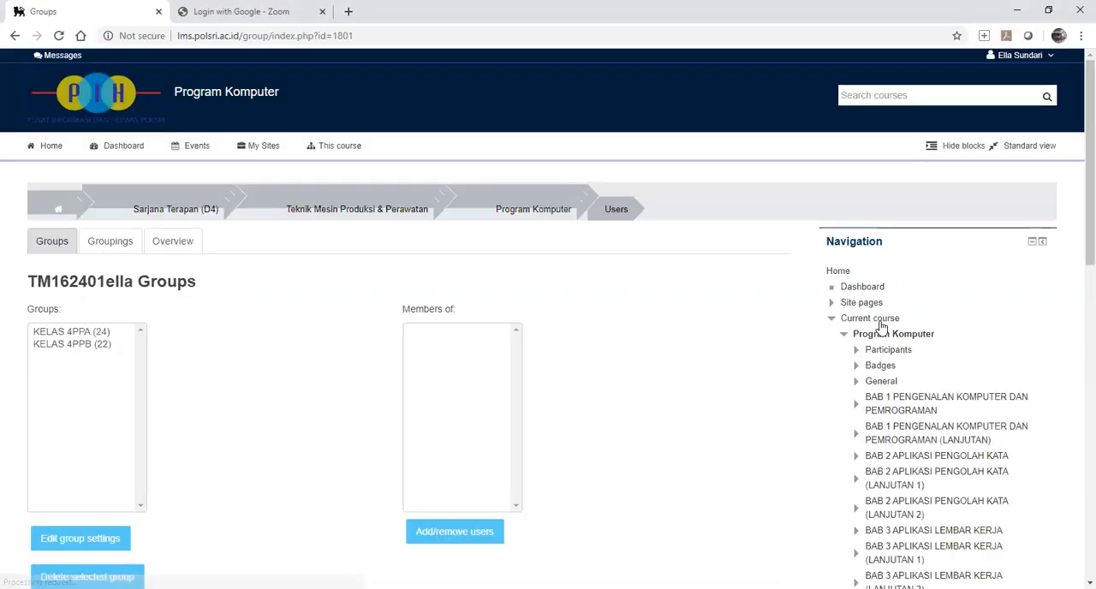
# Examine the member lists of the groups KELAS 4PPA and KELAS 4PPB.
pyautogui.click(74, 333)
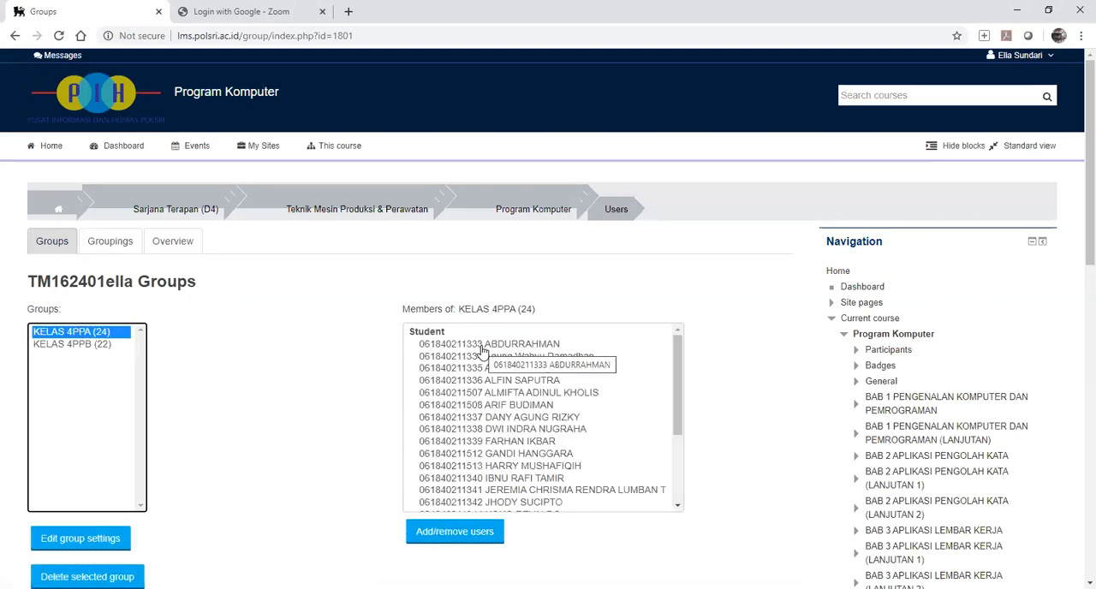
pyautogui.click(87, 351)
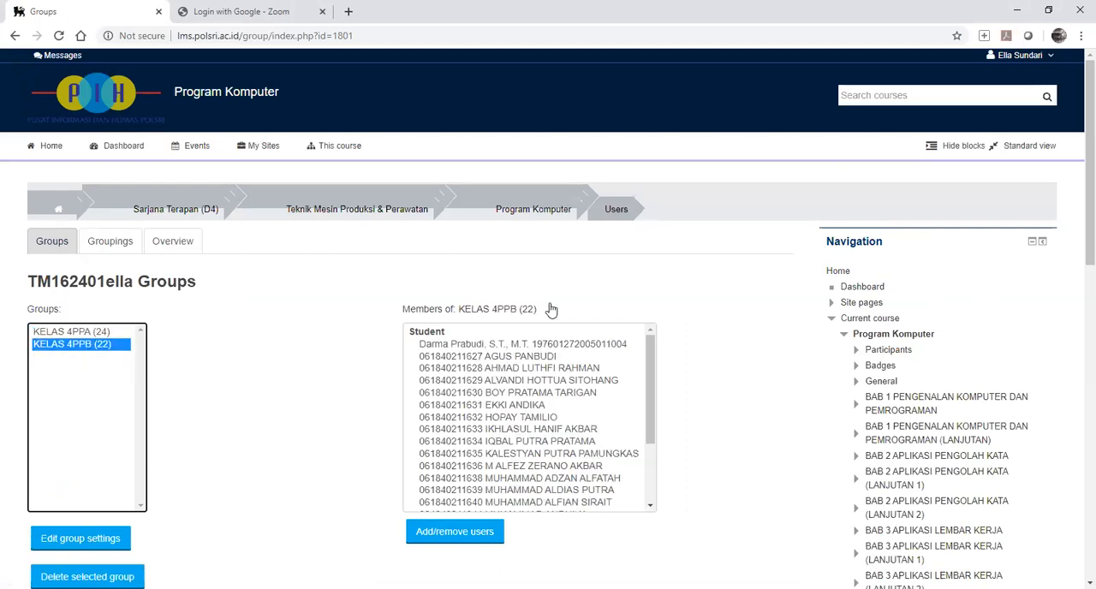
pyautogui.scroll(-2, 579, 364)
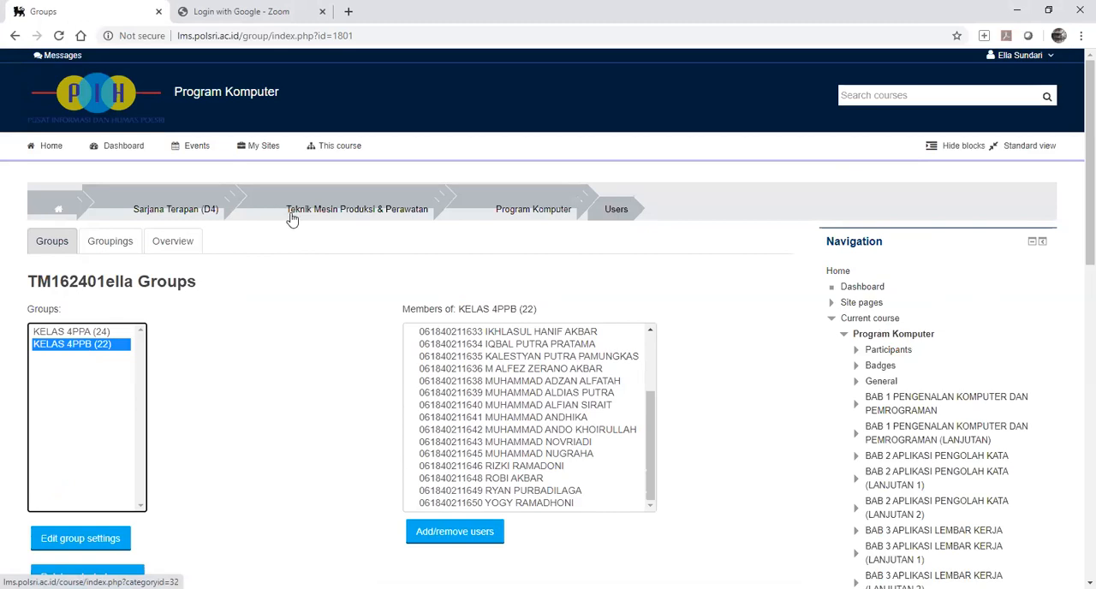
pyautogui.moveTo(274, 146)
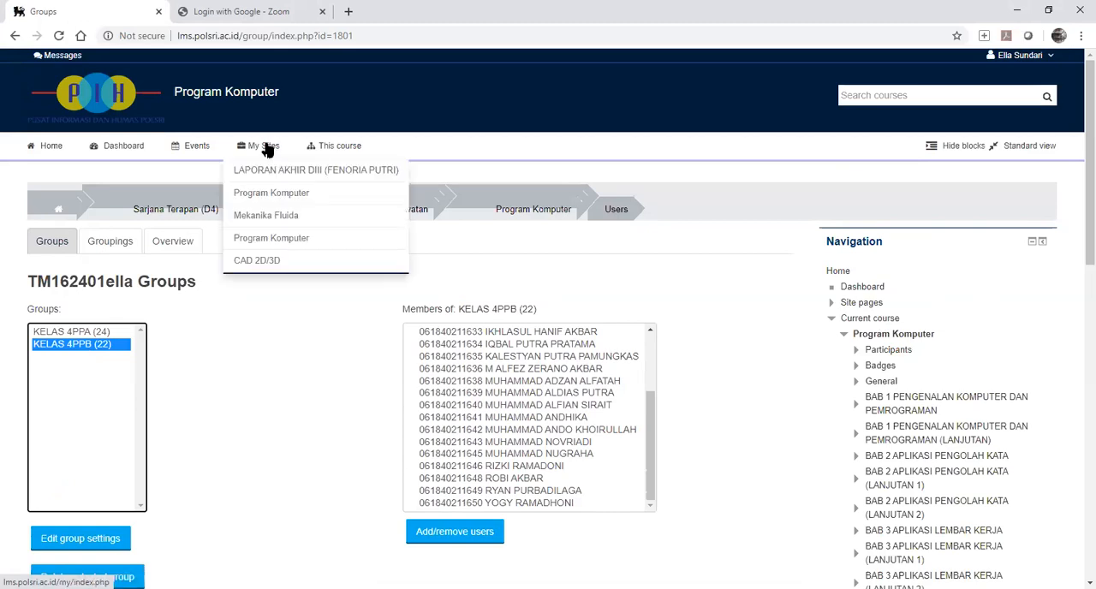
pyautogui.click(273, 264)
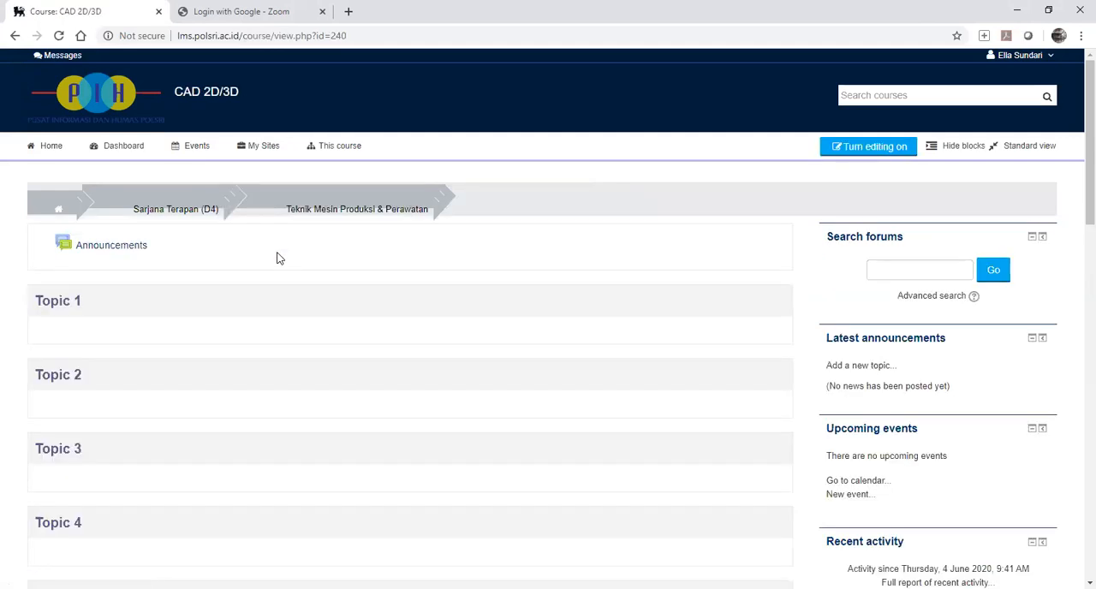
pyautogui.scroll(-7, 1042, 335)
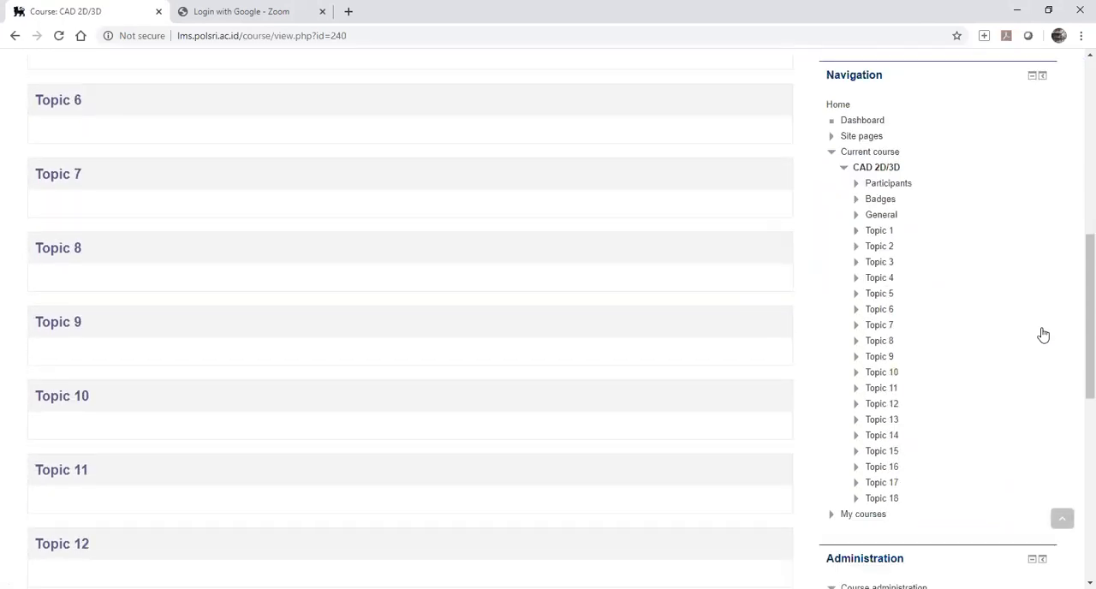
pyautogui.scroll(-1, 1043, 335)
pyautogui.scroll(3, 1028, 330)
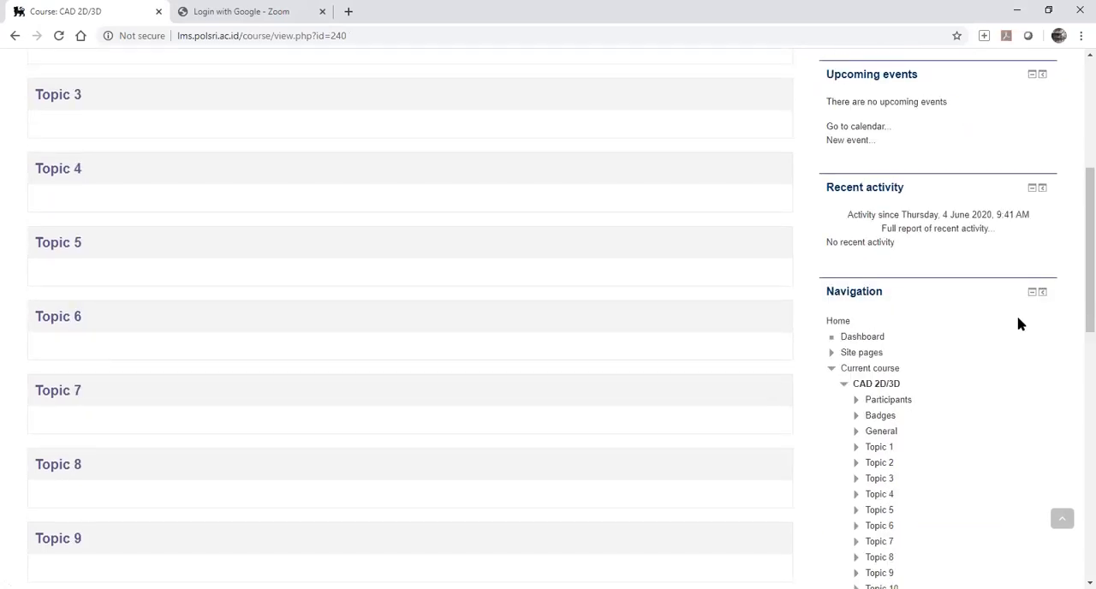
pyautogui.scroll(2, 17, 203)
pyautogui.scroll(2, 18, 203)
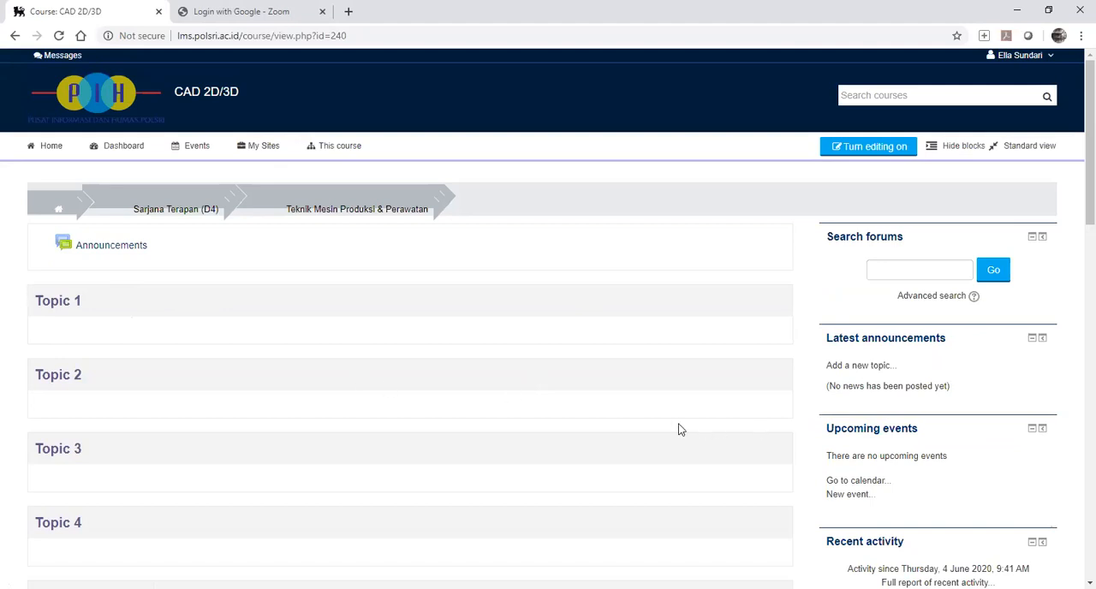
pyautogui.scroll(-10, 1075, 357)
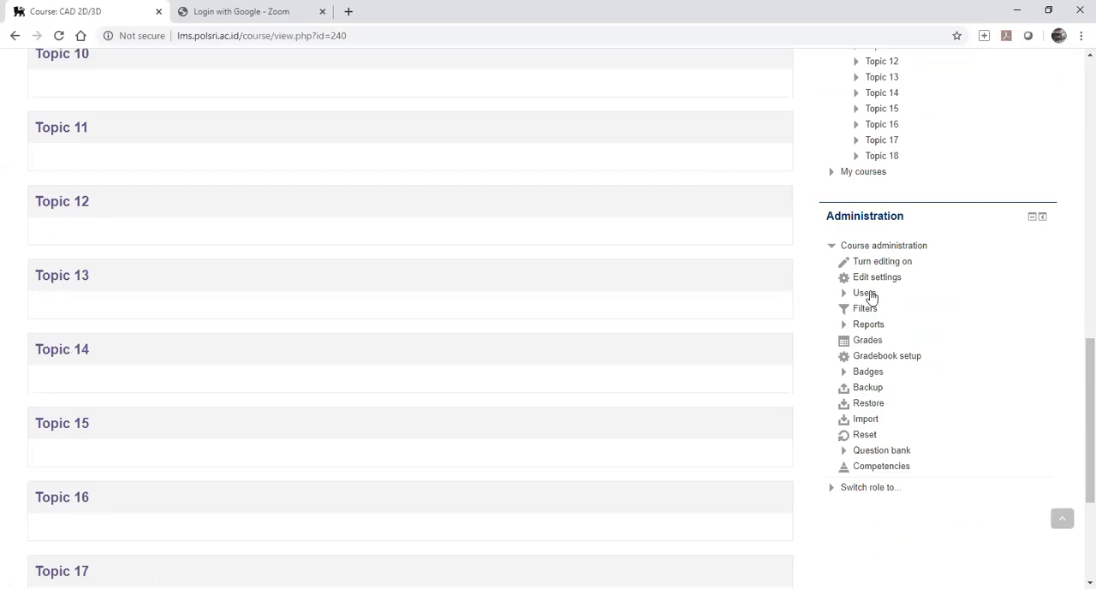
pyautogui.click(846, 295)
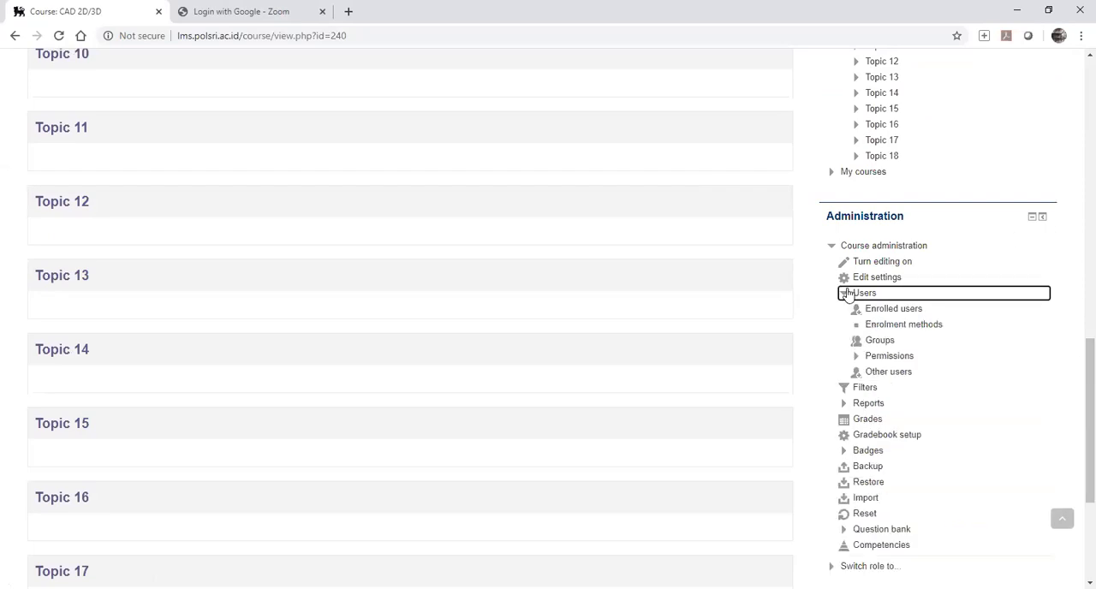
pyautogui.click(910, 331)
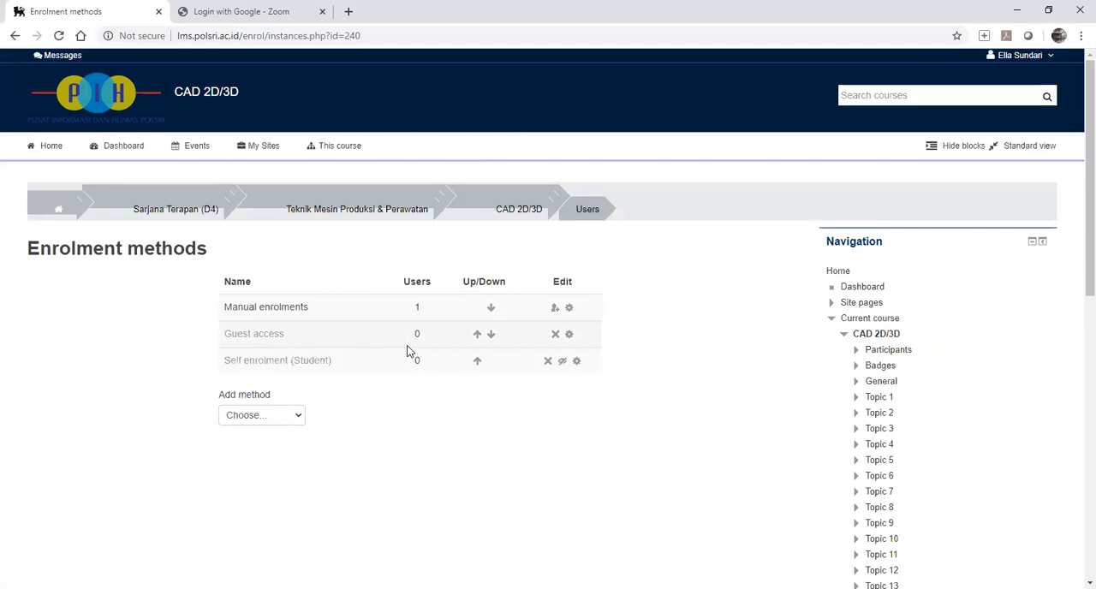
pyautogui.click(562, 364)
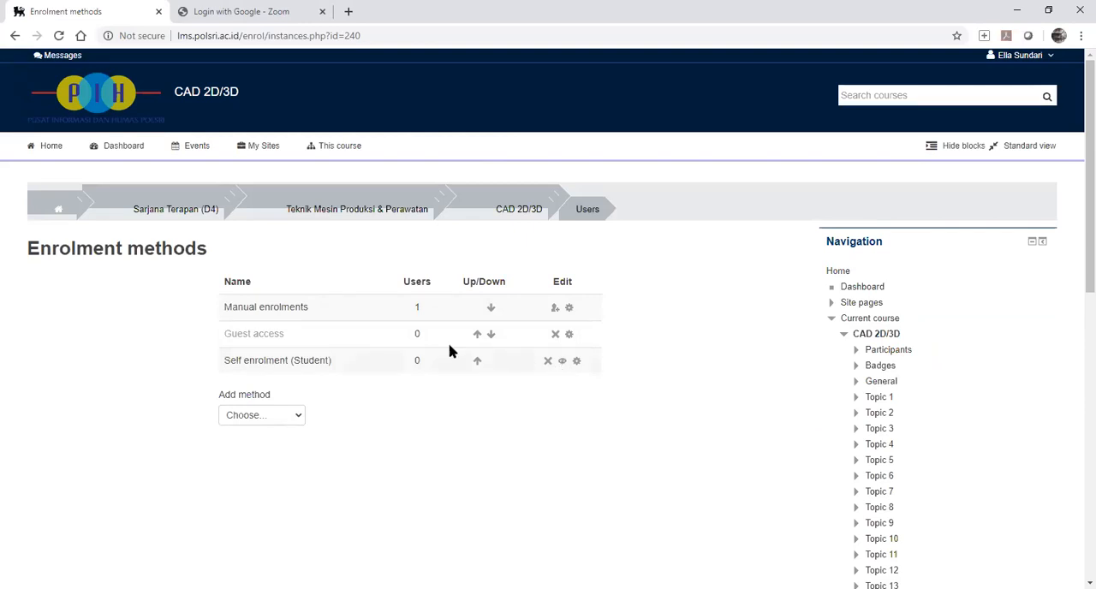
# Open the settings of the Self enrolment (Student) method at its custom instance name.
pyautogui.click(577, 361)
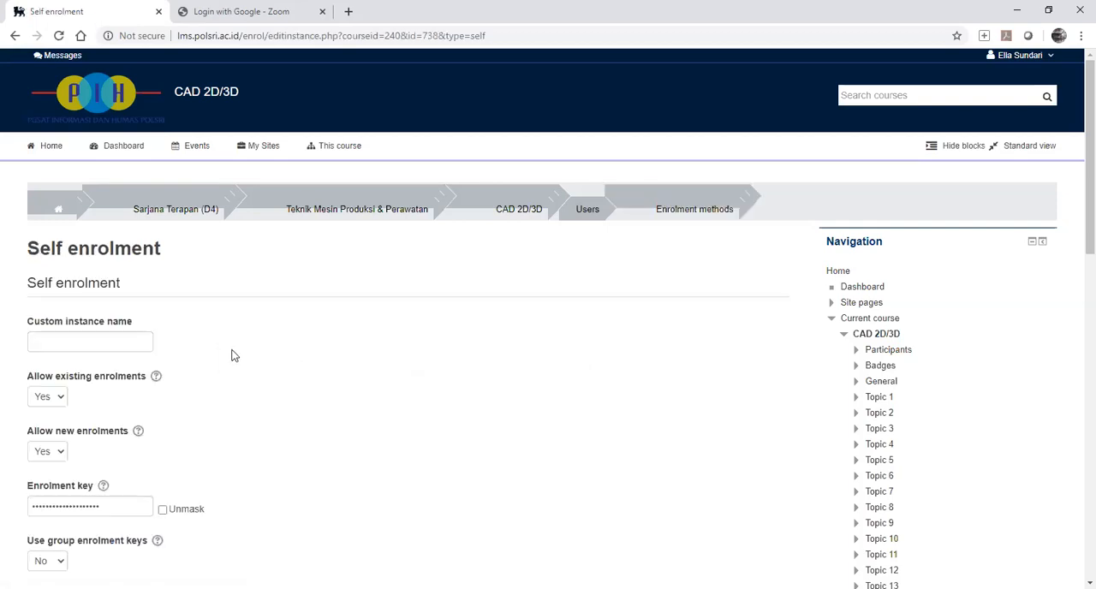
pyautogui.click(103, 341)
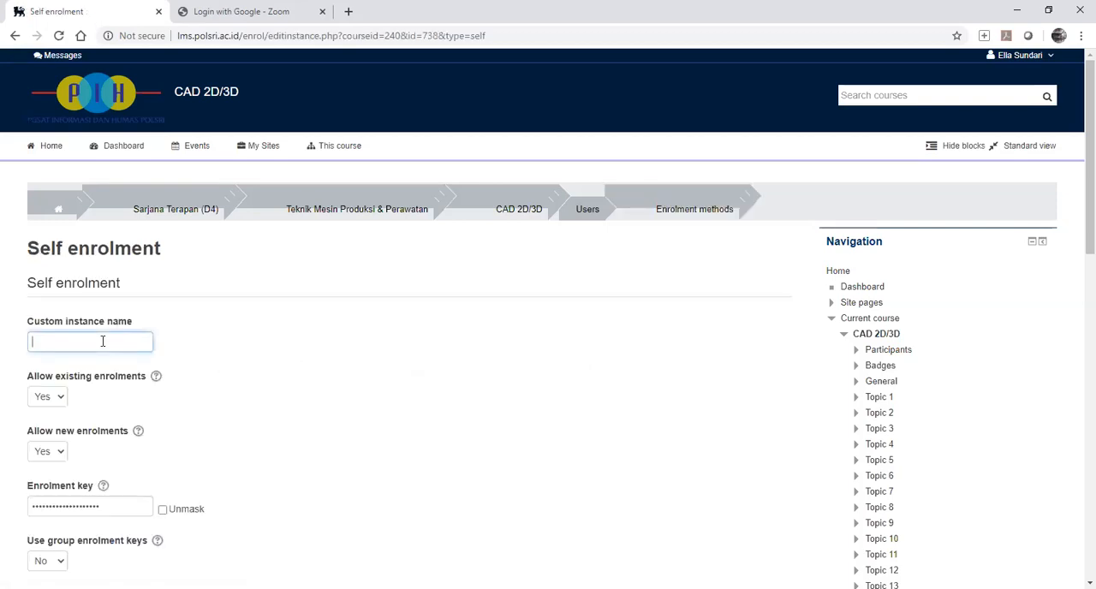
pyautogui.scroll(-2, 308, 370)
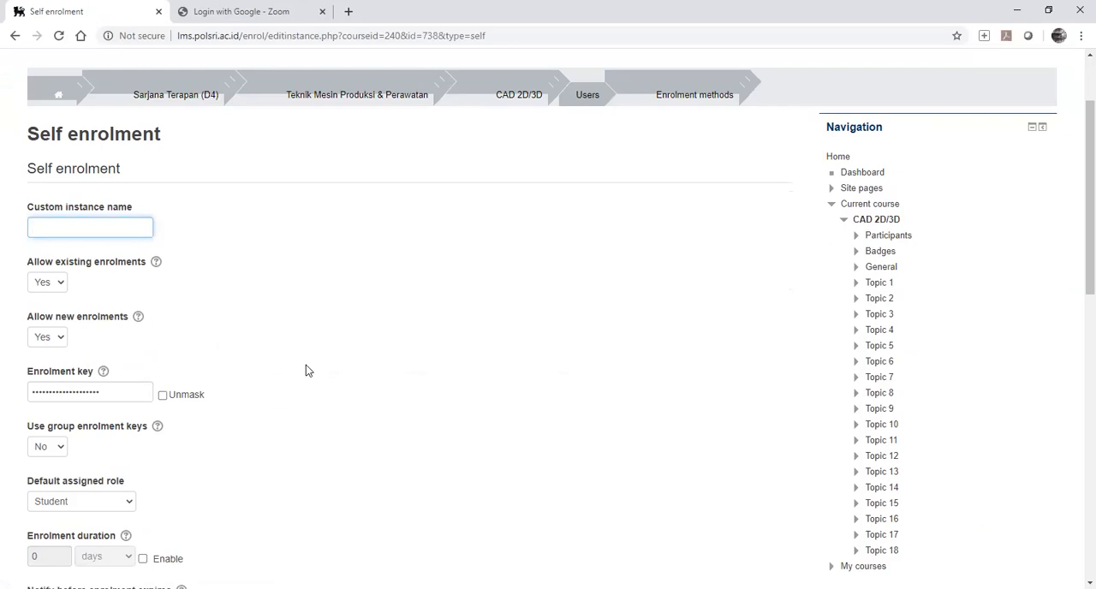
pyautogui.write('SILAKAN MENDAFTAR D')
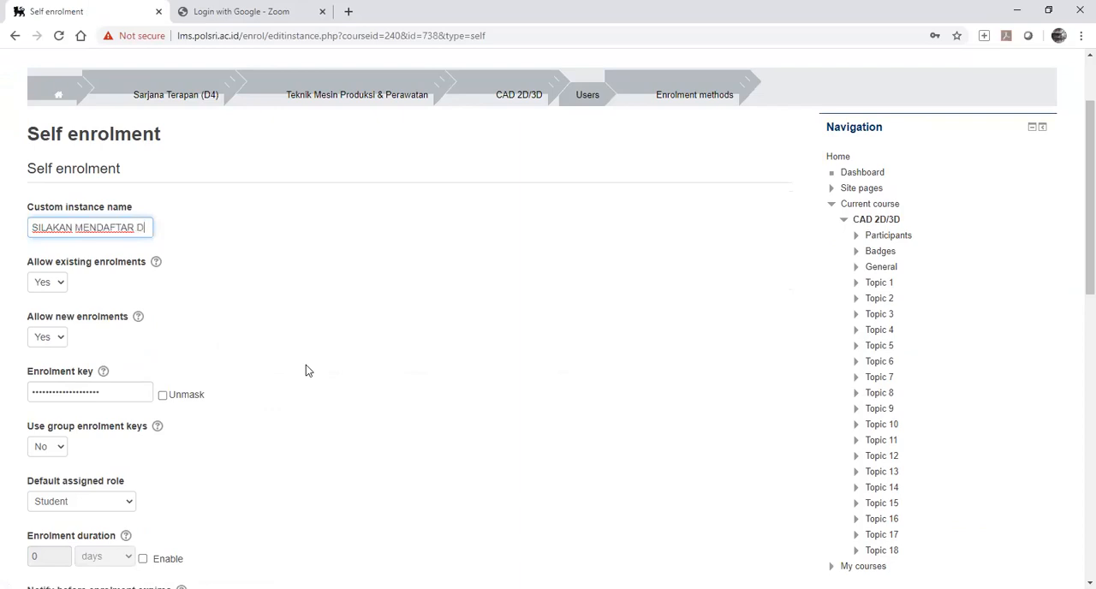
pyautogui.press('BackSpace')
pyautogui.press('BackSpace')
pyautogui.press('BackSpace')
pyautogui.press('BackSpace')
pyautogui.press('BackSpace')
pyautogui.press('BackSpace')
pyautogui.press('BackSpace')
pyautogui.press('BackSpace')
pyautogui.press('BackSpace')
pyautogui.press('BackSpace')
pyautogui.press('BackSpace')
pyautogui.press('BackSpace')
pyautogui.press('BackSpace')
pyautogui.press('BackSpace')
pyautogui.press('BackSpace')
pyautogui.press('BackSpace')
pyautogui.press('BackSpace')
pyautogui.press('BackSpace')
pyautogui.press('BackSpace')
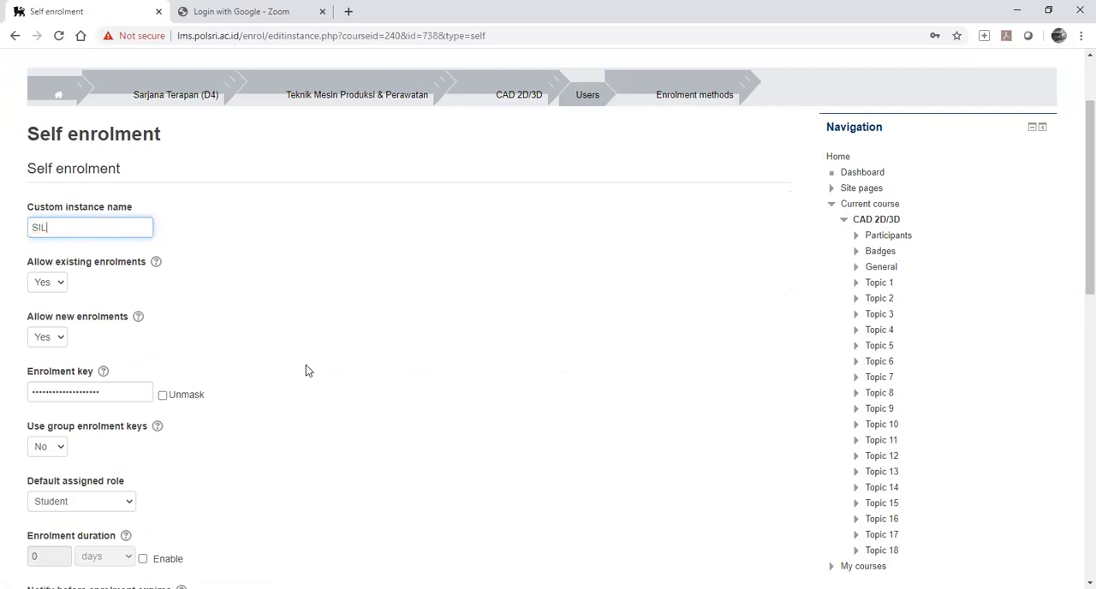
# Set the custom instance name of the self enrolment to "PENDAFTARAN SECARA MANUAL".
pyautogui.write('PENDAFATAR')
pyautogui.press('BackSpace')
pyautogui.press('BackSpace')
pyautogui.press('BackSpace')
pyautogui.press('BackSpace')
pyautogui.write('TARAN SECA')
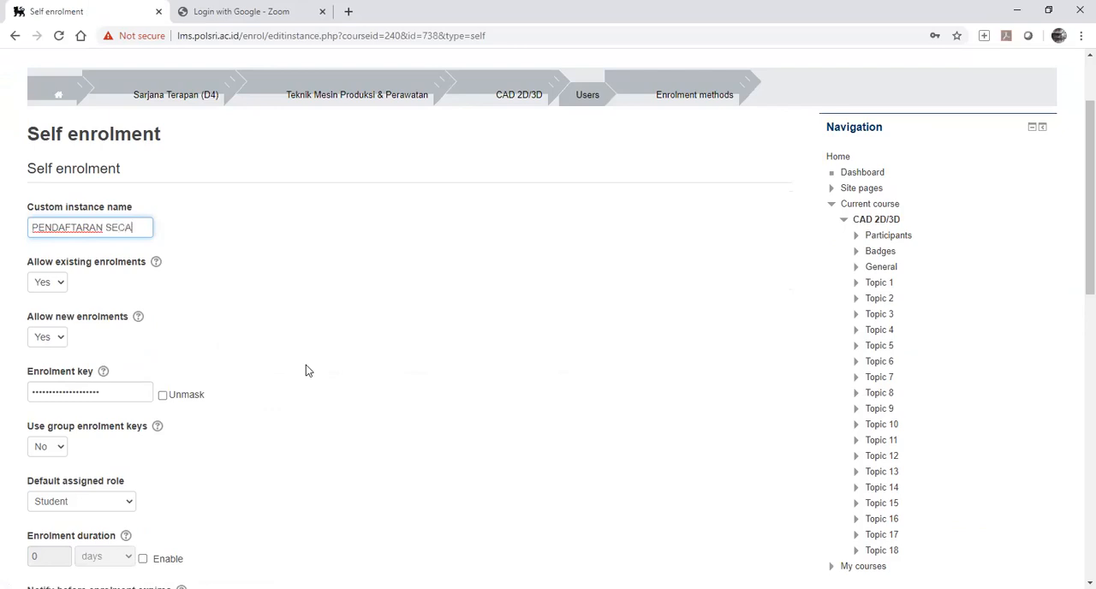
pyautogui.write('RA MANUAL')
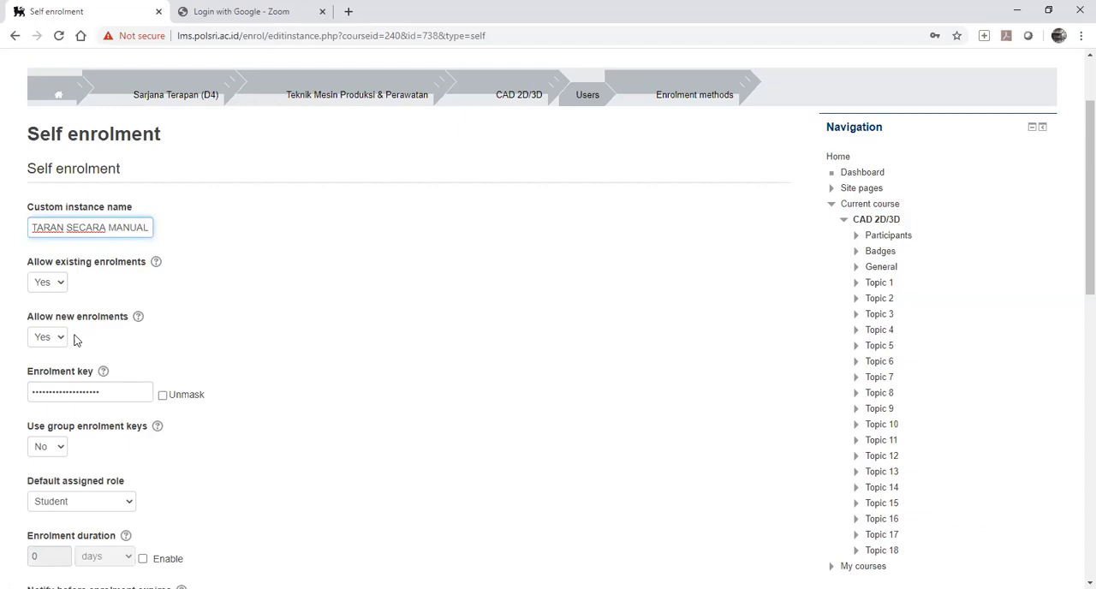
# Unmask the enrolment key and replace it with a new course enrolment key.
pyautogui.scroll(-2, 74, 340)
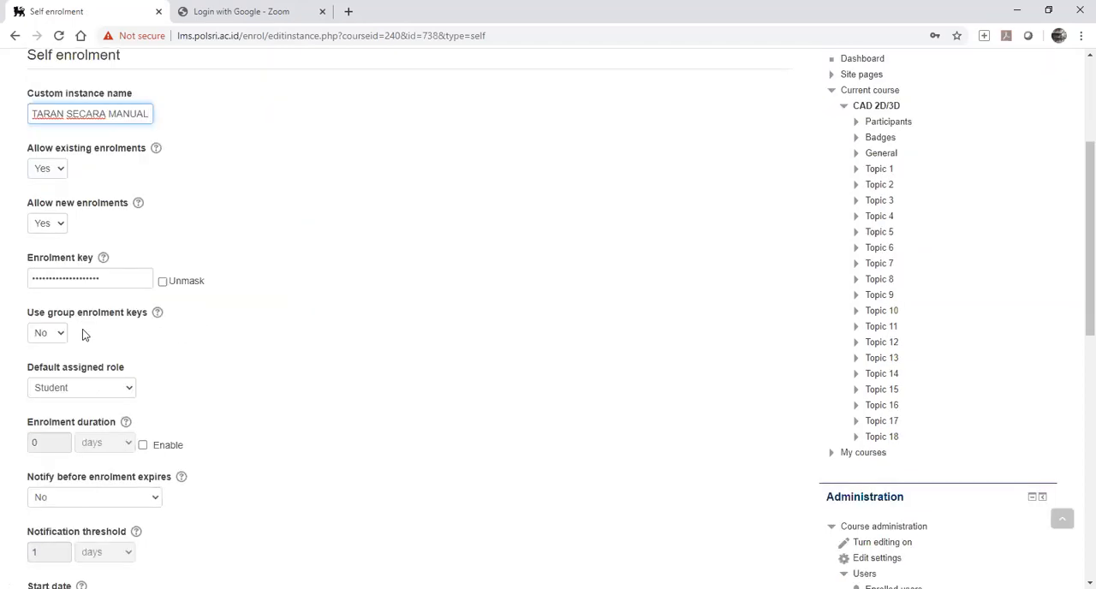
pyautogui.click(163, 283)
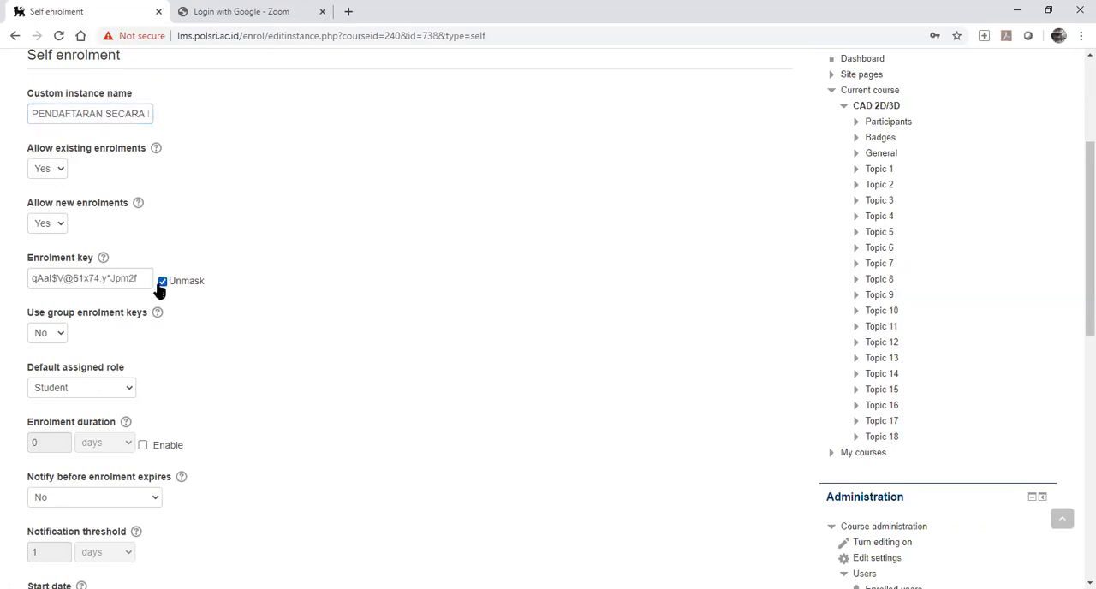
pyautogui.moveTo(146, 280); pyautogui.dragTo(3, 299)
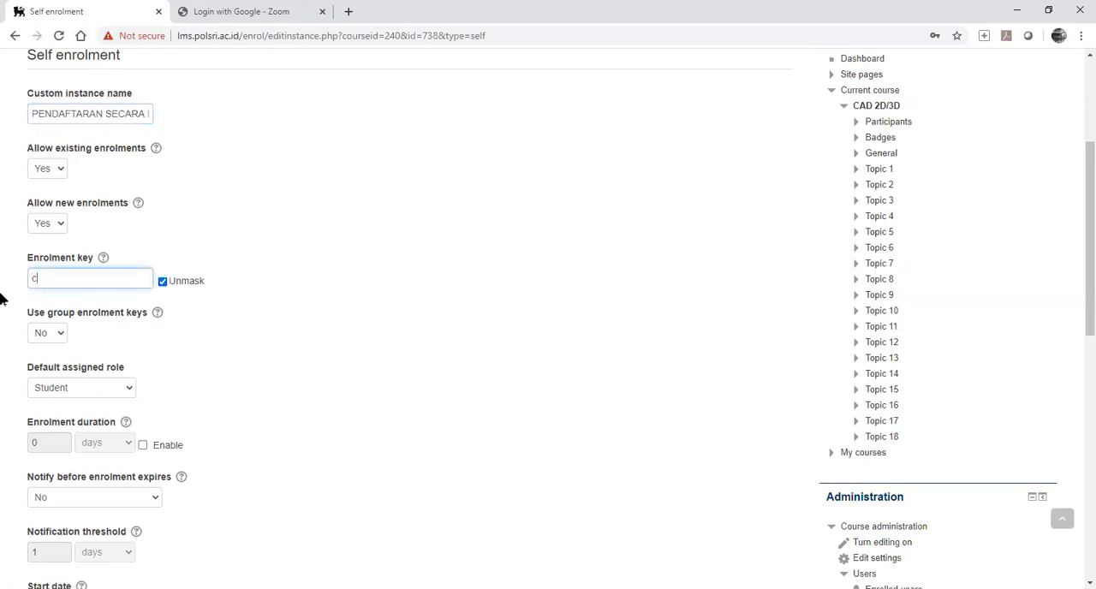
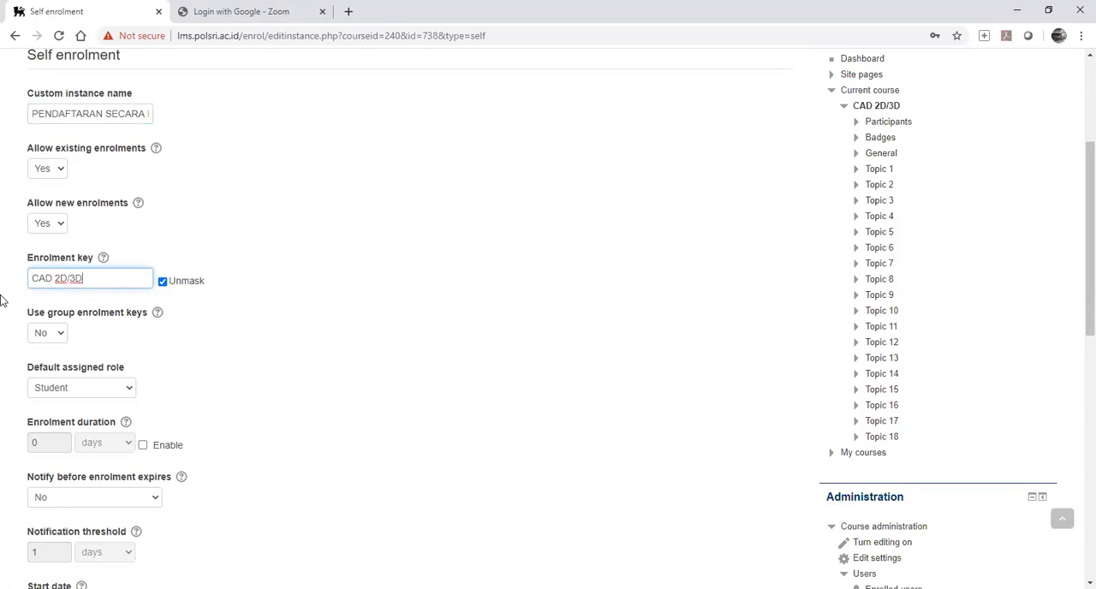
# Set the use of group enrolment keys to Yes.
pyautogui.click(55, 335)
pyautogui.click(48, 352)
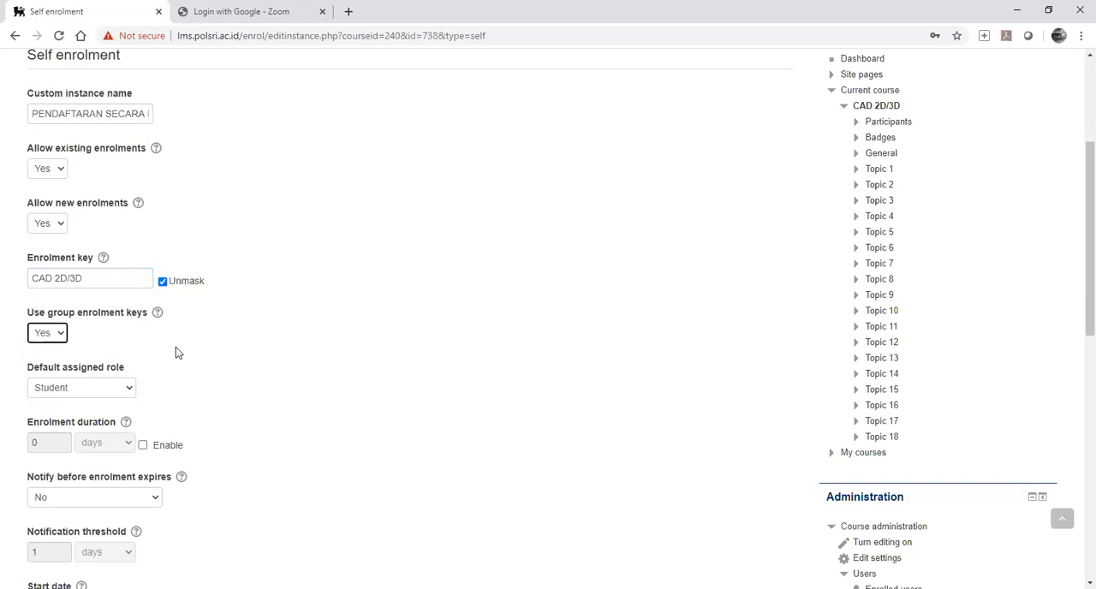
pyautogui.scroll(-5, 112, 359)
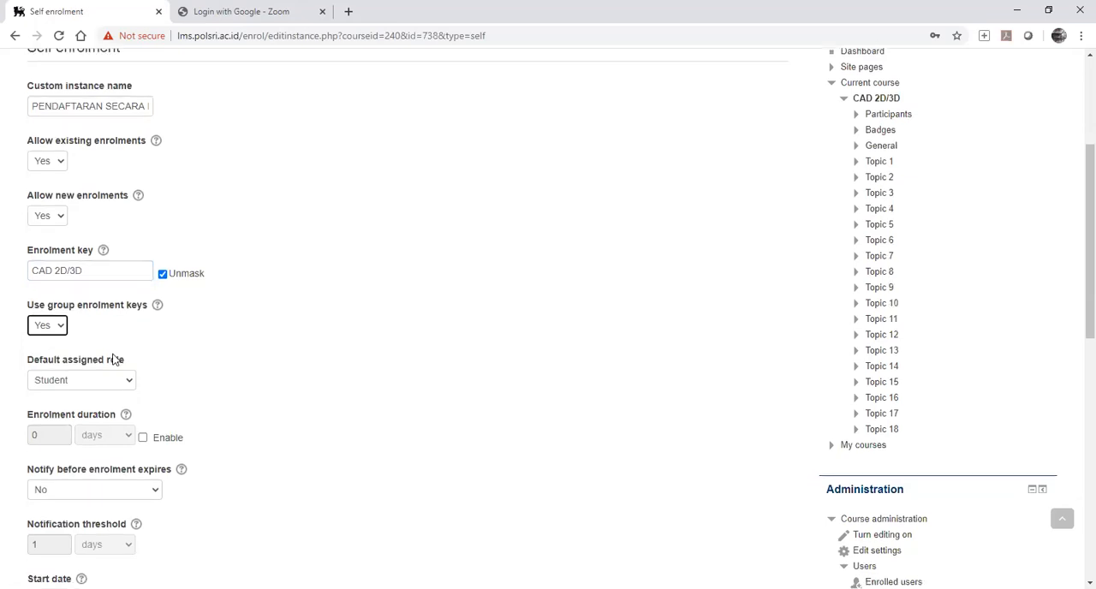
pyautogui.scroll(4, 118, 320)
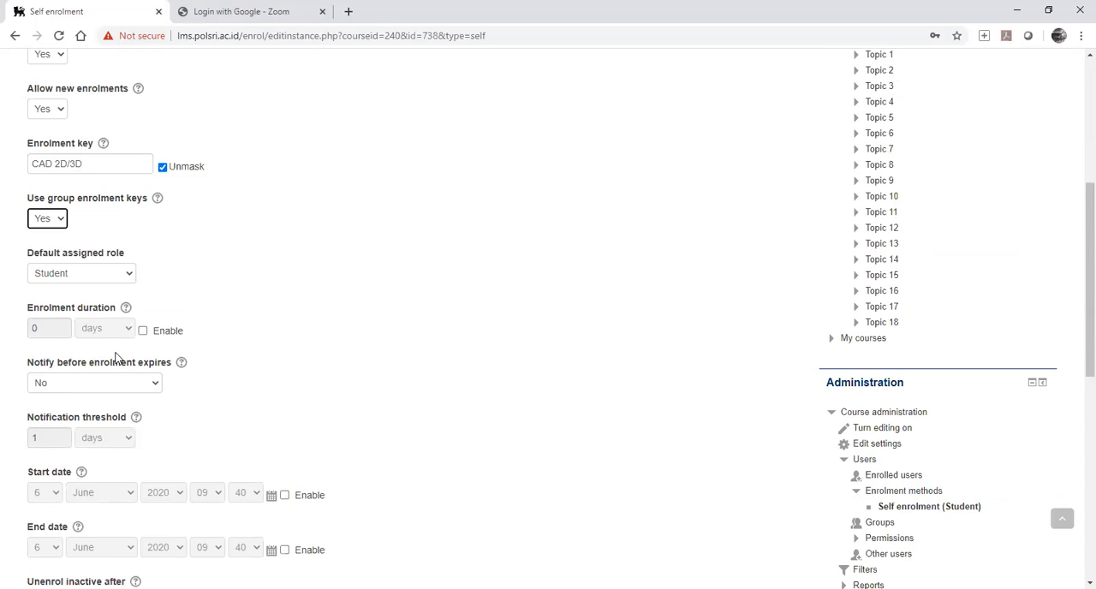
pyautogui.scroll(-3, 115, 359)
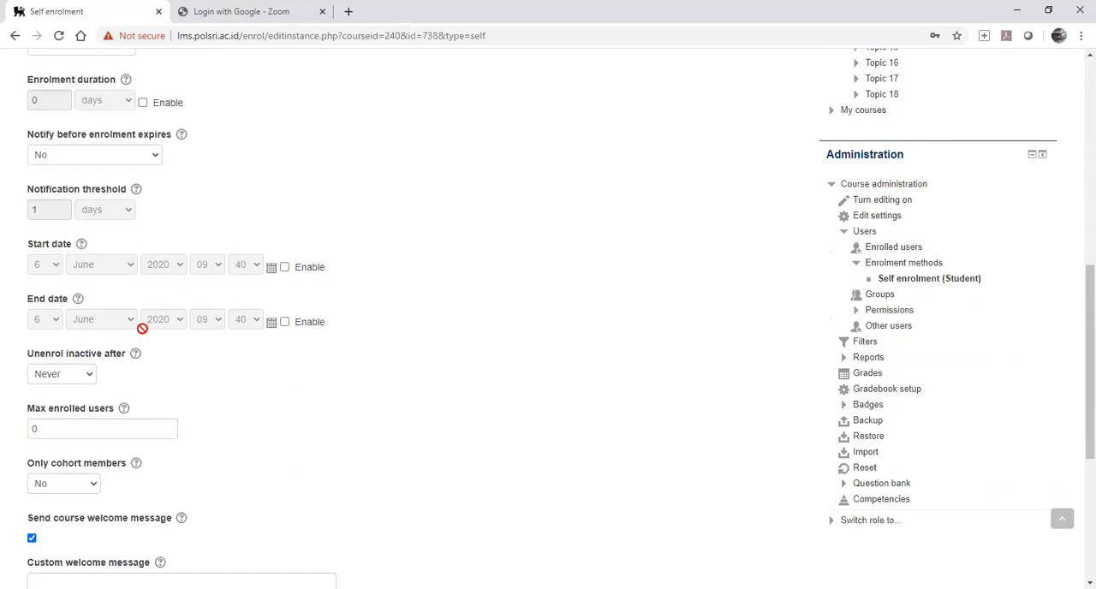
pyautogui.scroll(-3, 142, 327)
pyautogui.click(110, 367)
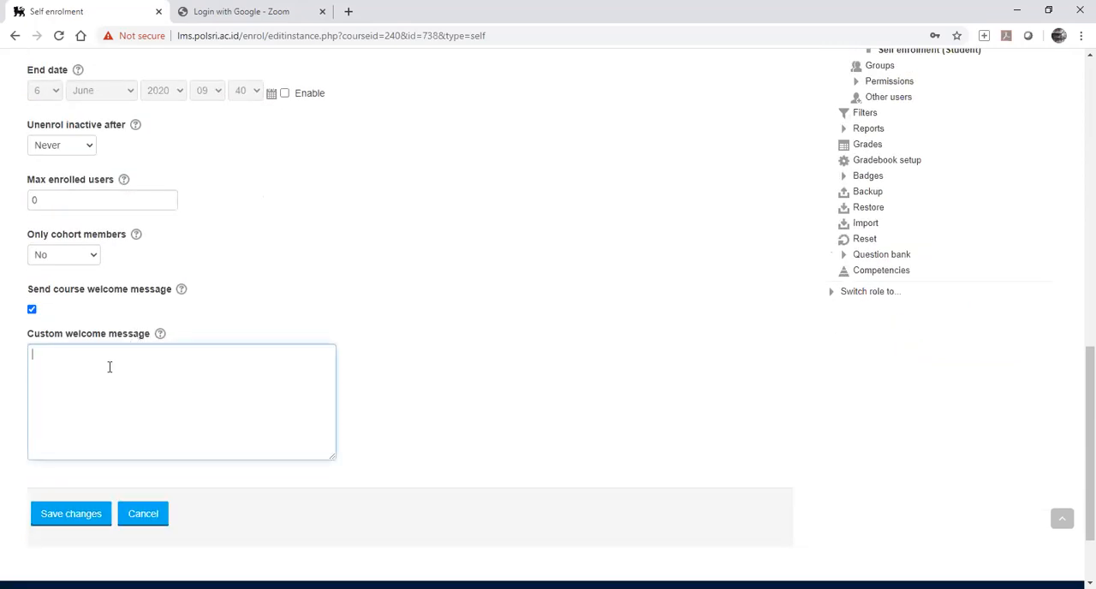
pyautogui.write('SELAMAT BERGABUN')
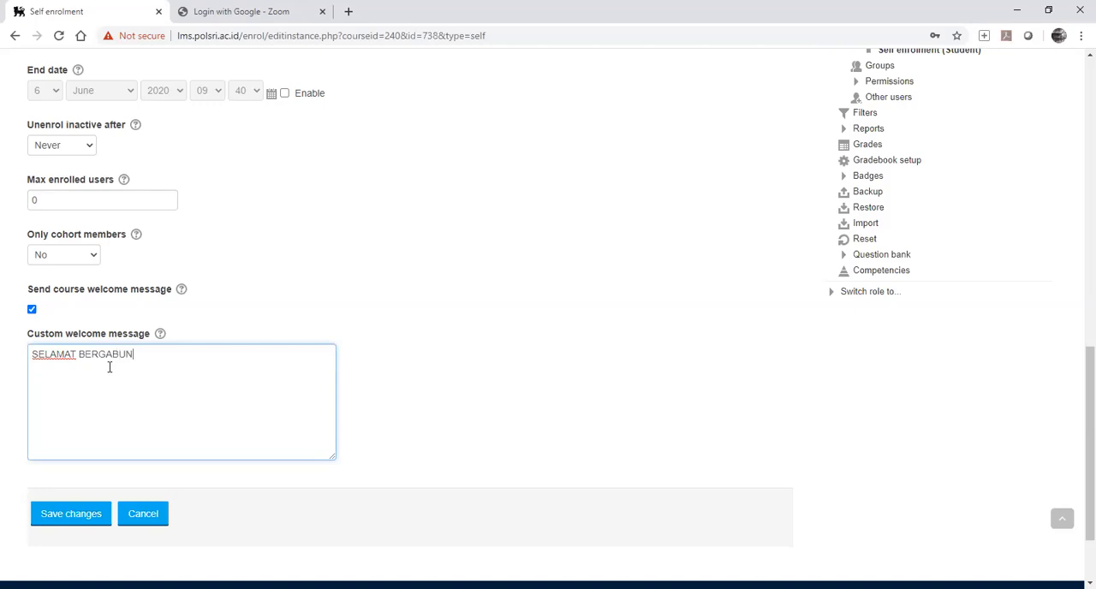
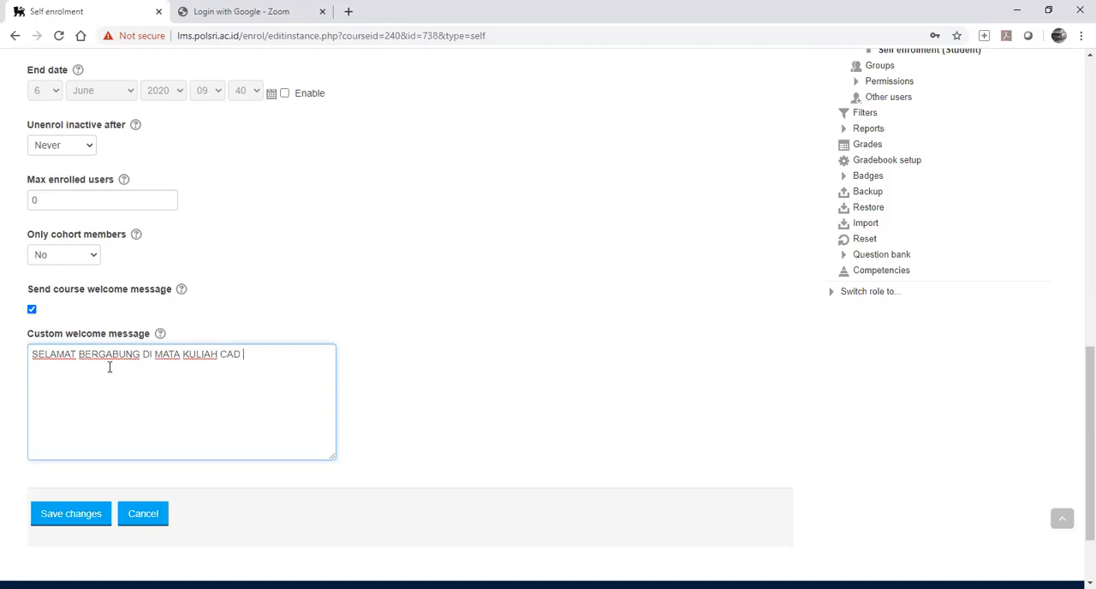
pyautogui.click(76, 519)
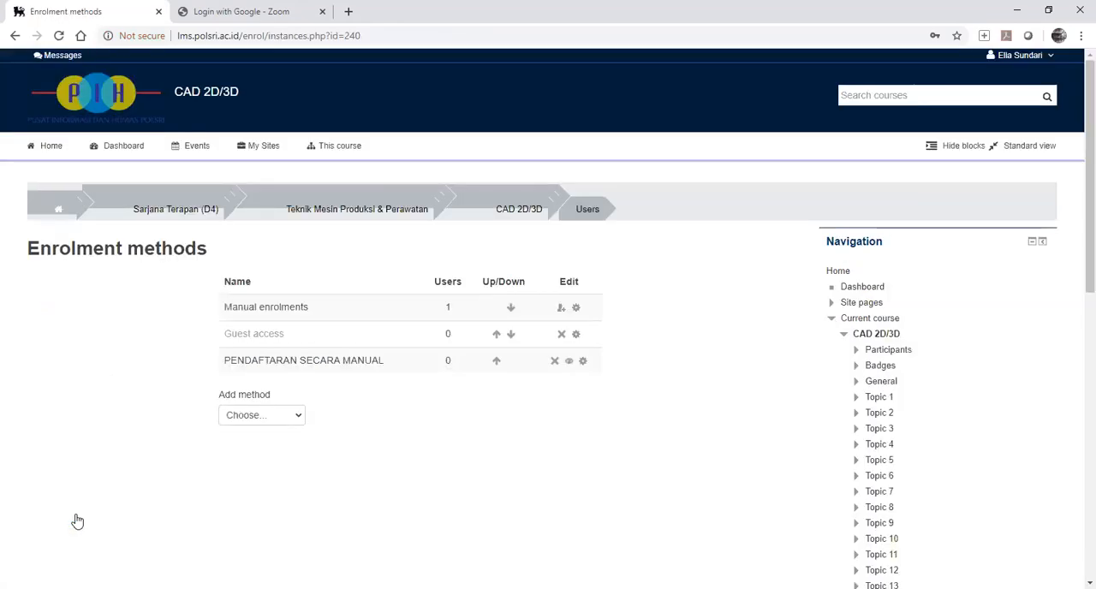
# Reopen the PENDAFTARAN SECARA MANUAL settings, review them including the enrolment key, and save them again.
pyautogui.click(583, 362)
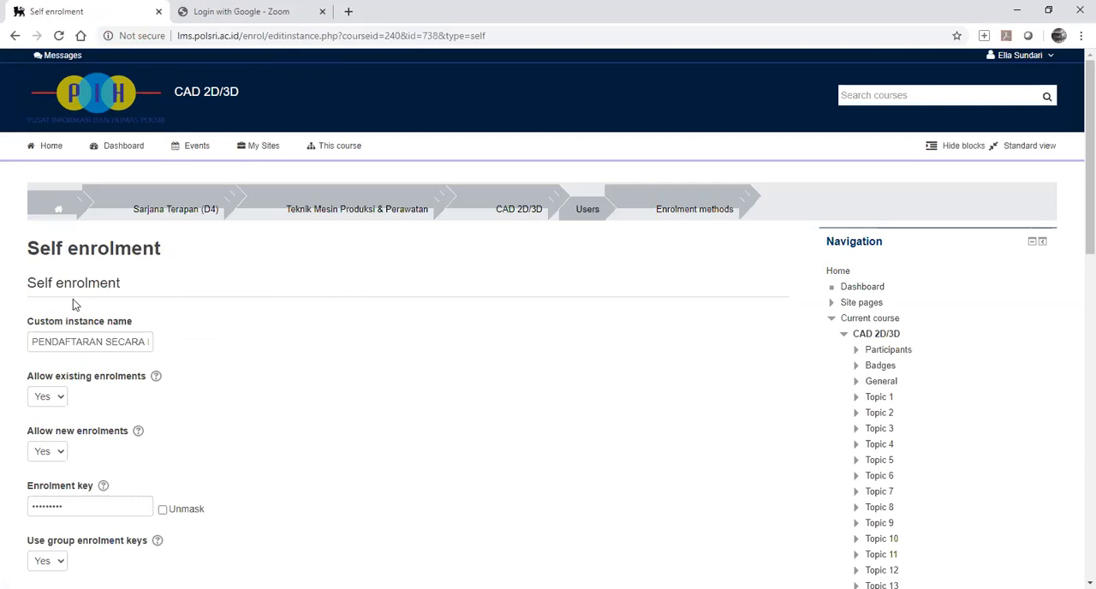
pyautogui.scroll(-10, 380, 412)
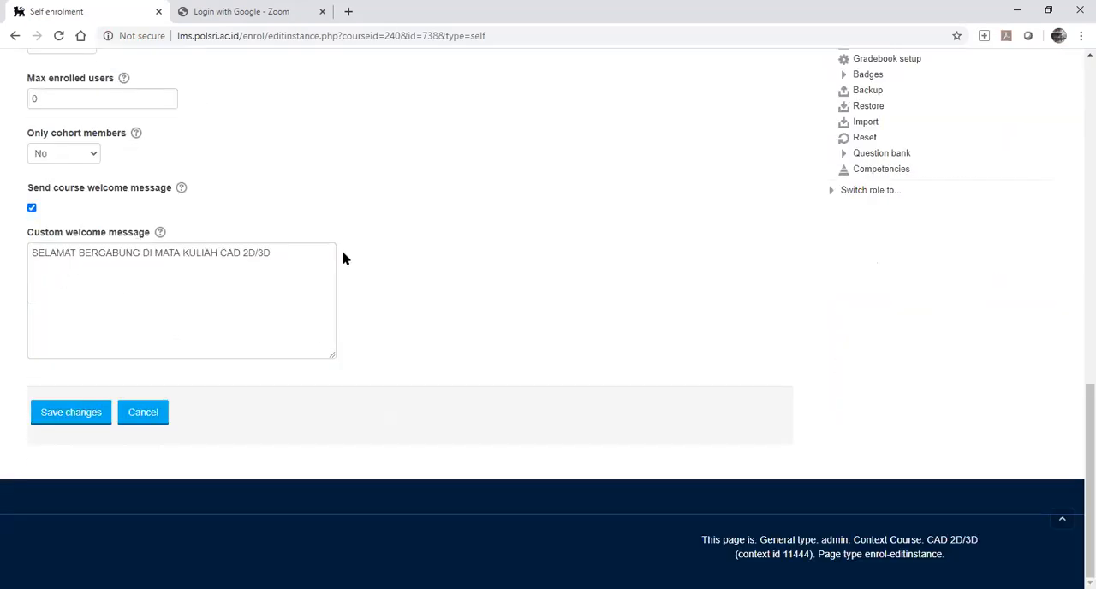
pyautogui.scroll(10, 339, 257)
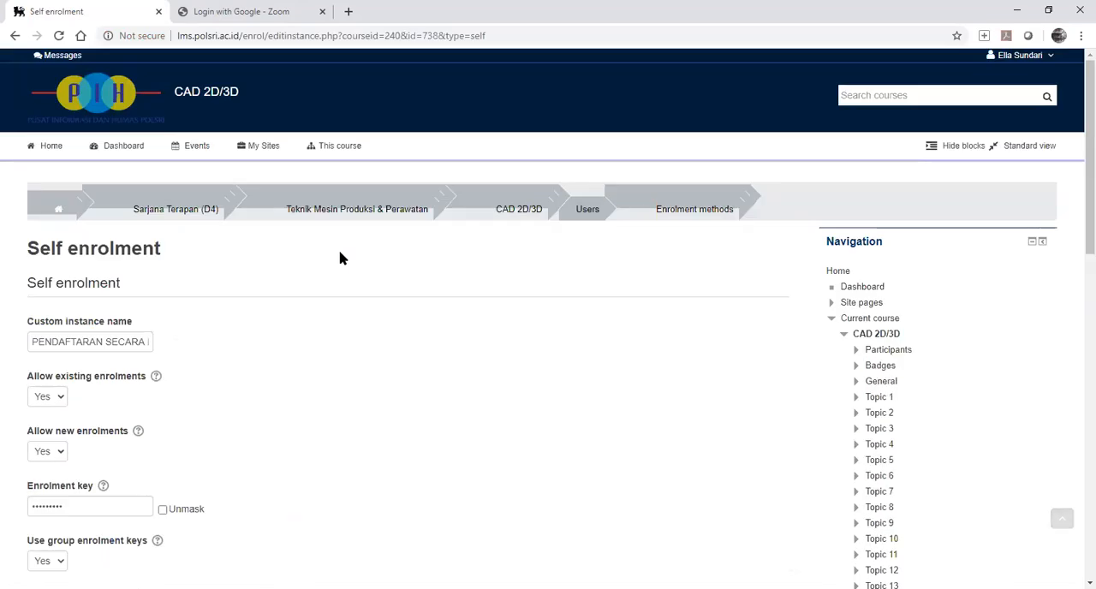
pyautogui.scroll(-2, 339, 258)
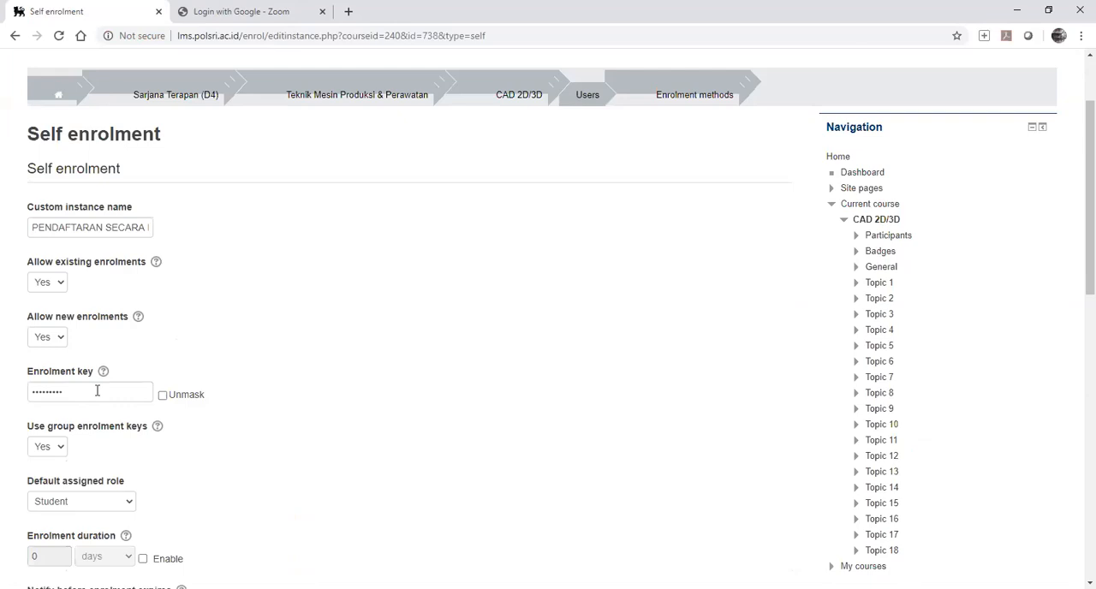
pyautogui.click(162, 395)
pyautogui.click(163, 395)
pyautogui.scroll(-9, 127, 213)
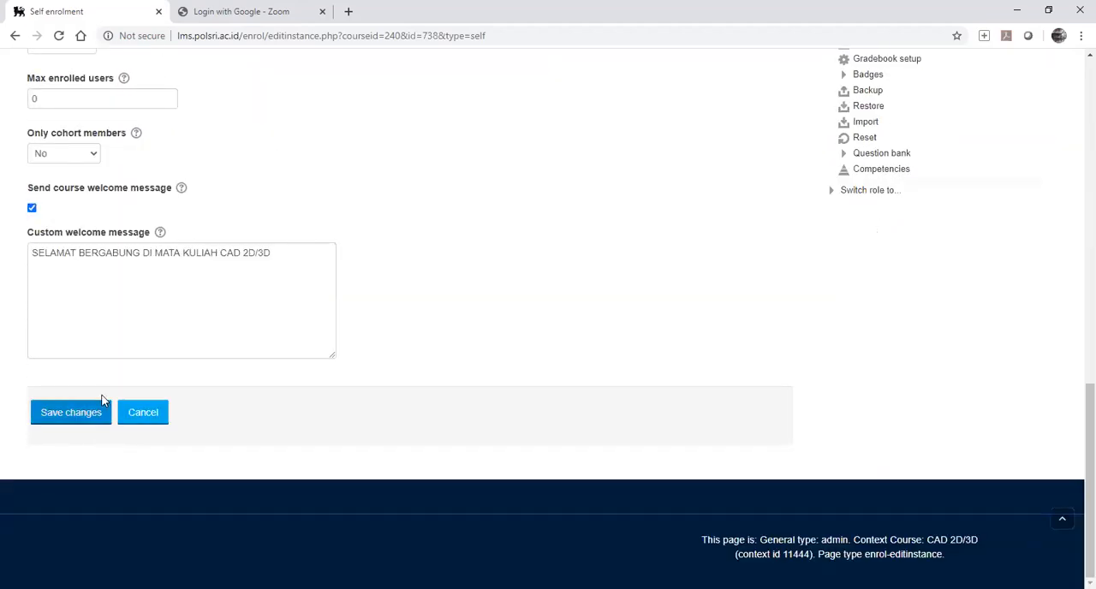
pyautogui.click(89, 412)
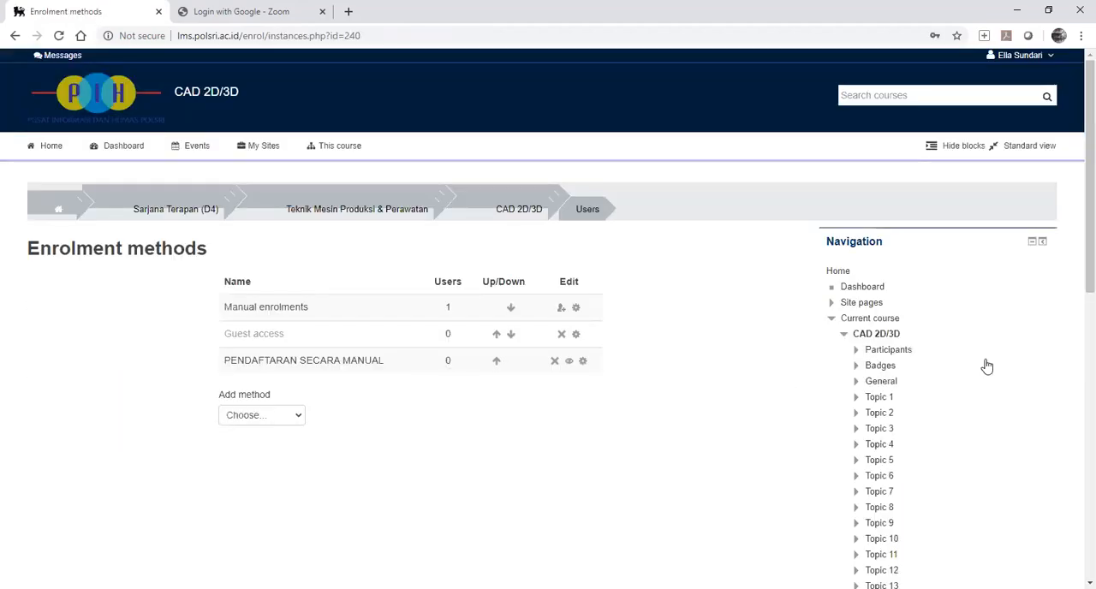
# Open the course's Groups page and start creating a new group.
pyautogui.scroll(-3, 986, 367)
pyautogui.scroll(-4, 986, 366)
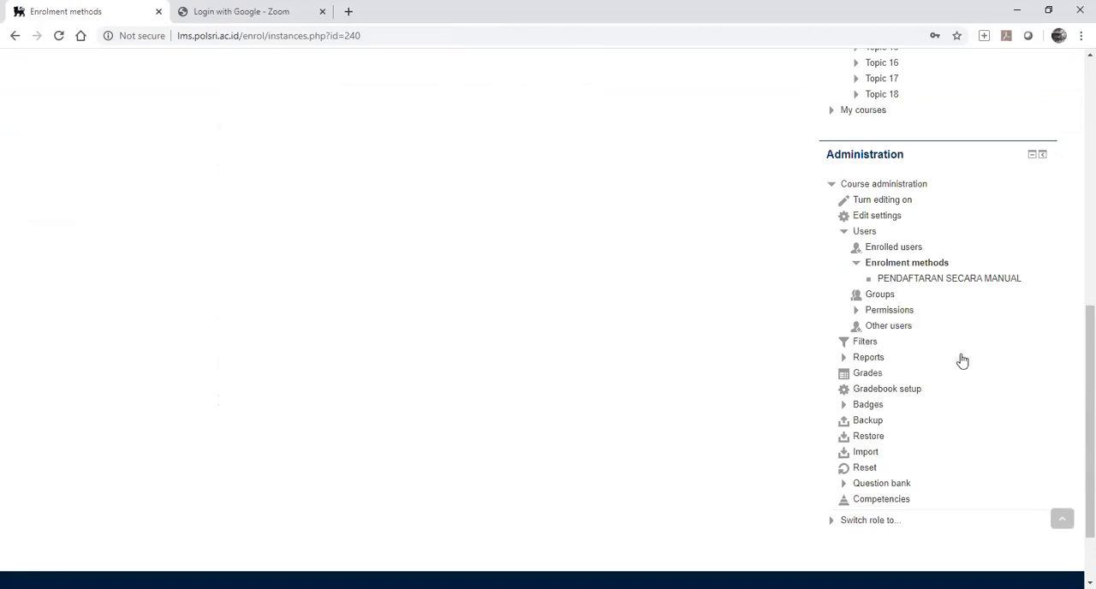
pyautogui.click(881, 296)
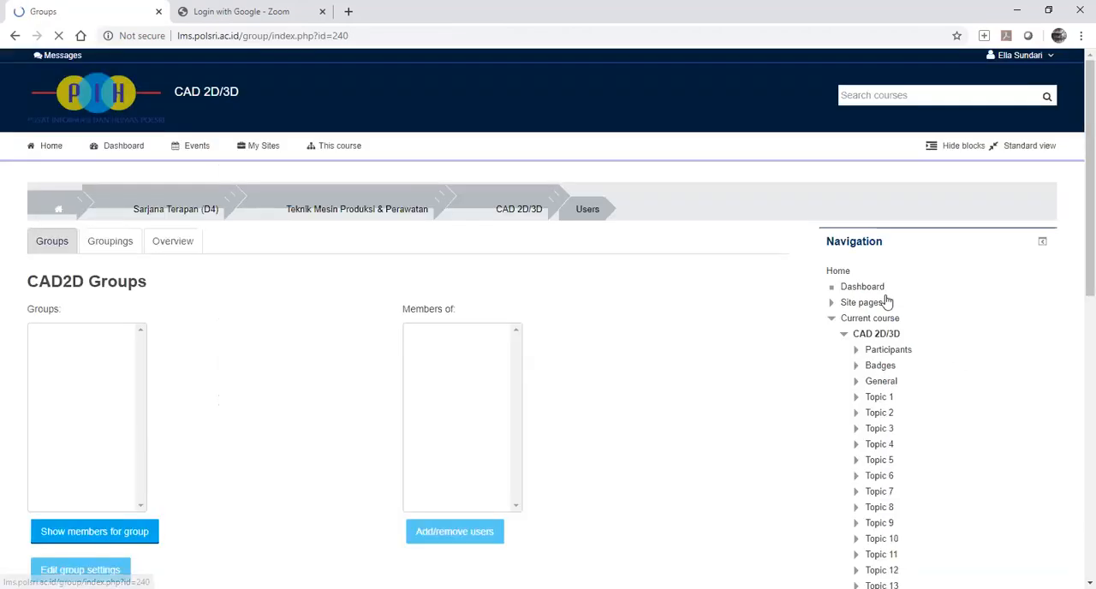
pyautogui.scroll(-1, 141, 358)
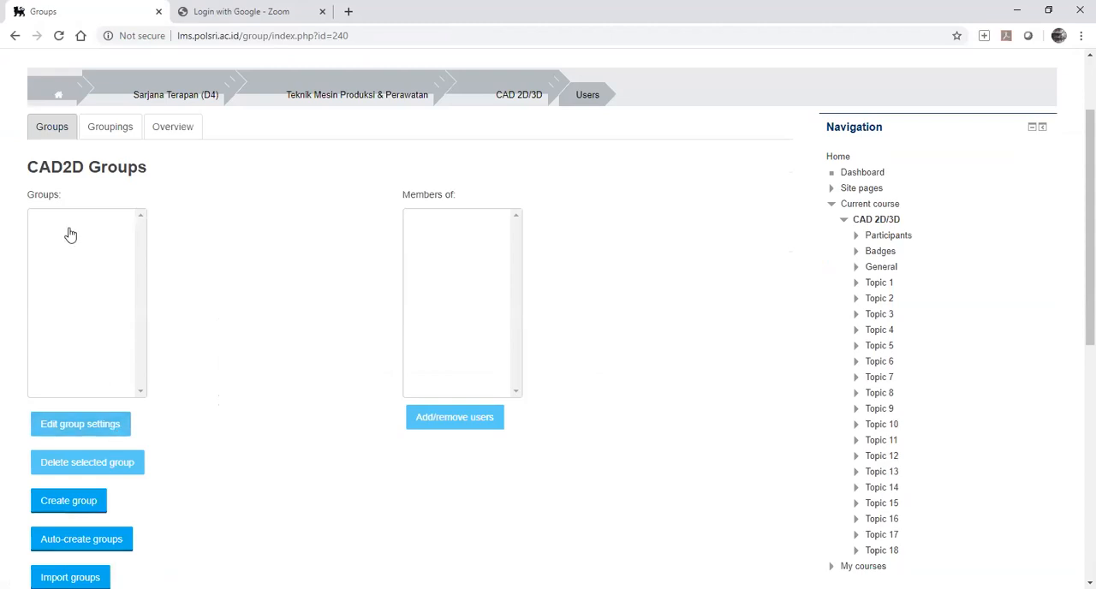
pyautogui.scroll(-1, 64, 266)
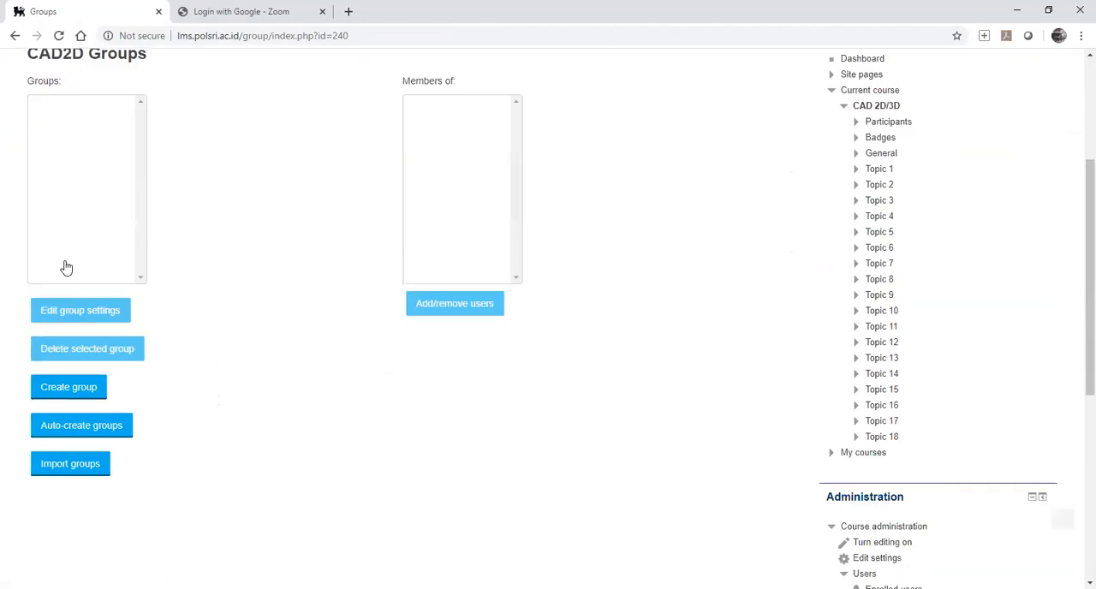
pyautogui.click(78, 390)
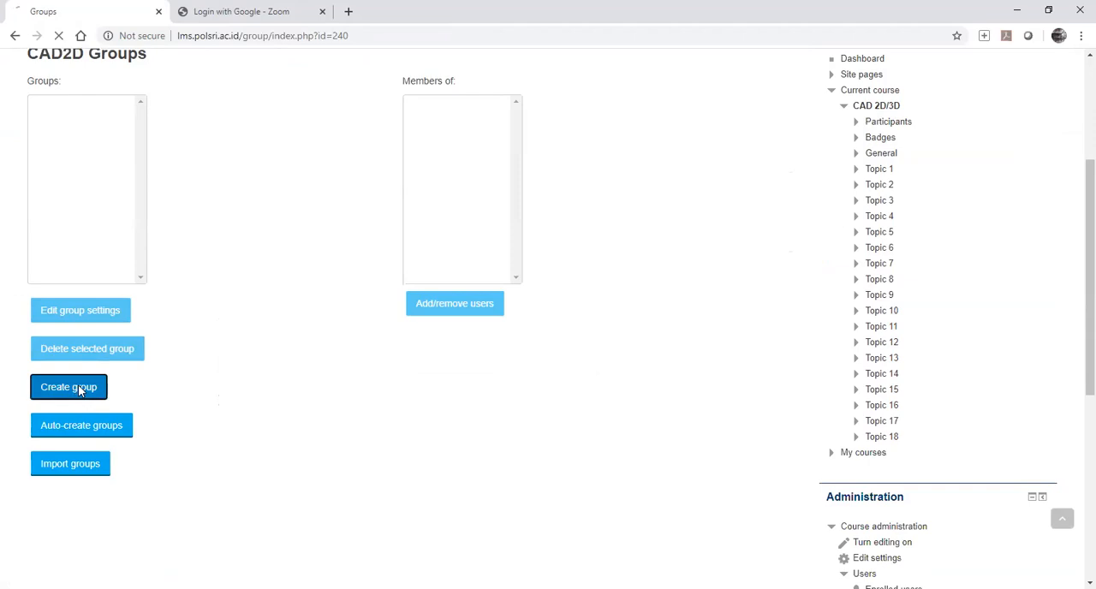
# Name the new group "KELAS 4PPA" and set its group ID number to "CAD4PPA".
pyautogui.click(124, 305)
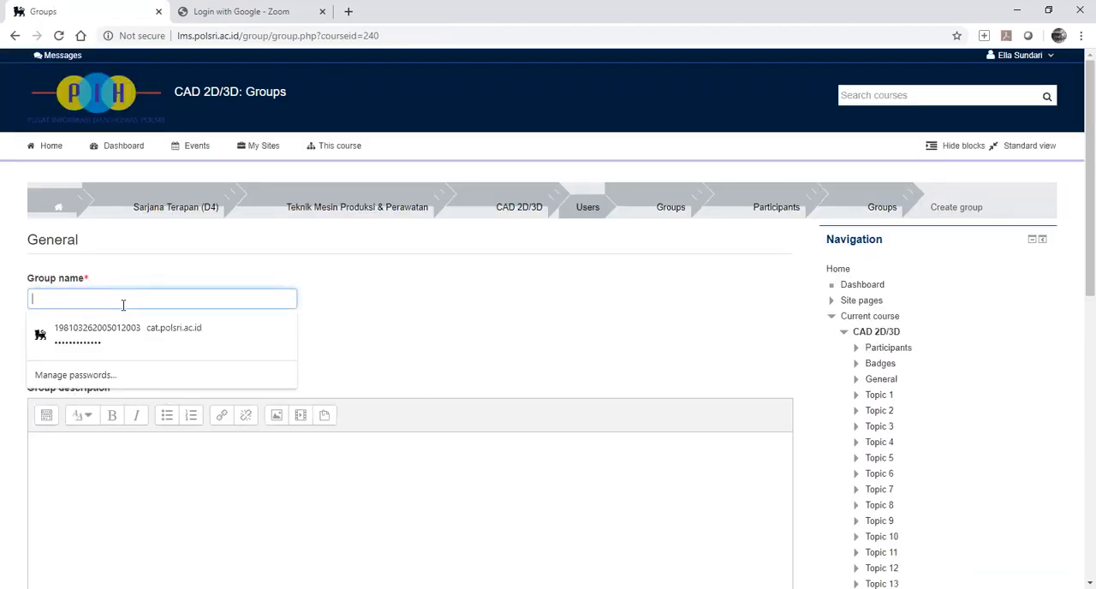
pyautogui.write('KELAS')
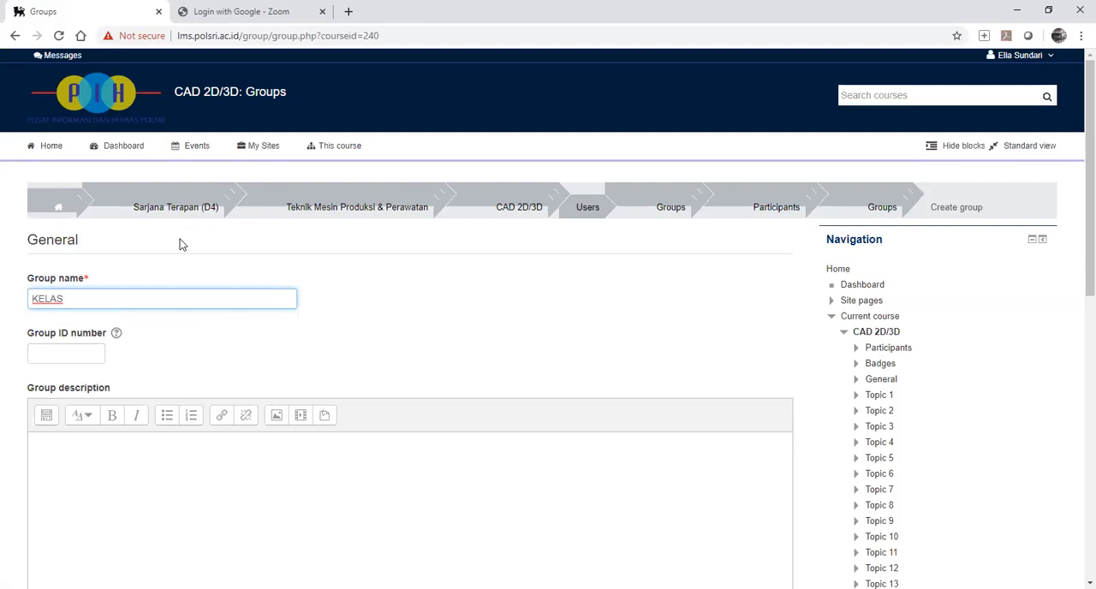
pyautogui.write('4')
pyautogui.press('BackSpace')
pyautogui.write('4PPA')
pyautogui.click(82, 352)
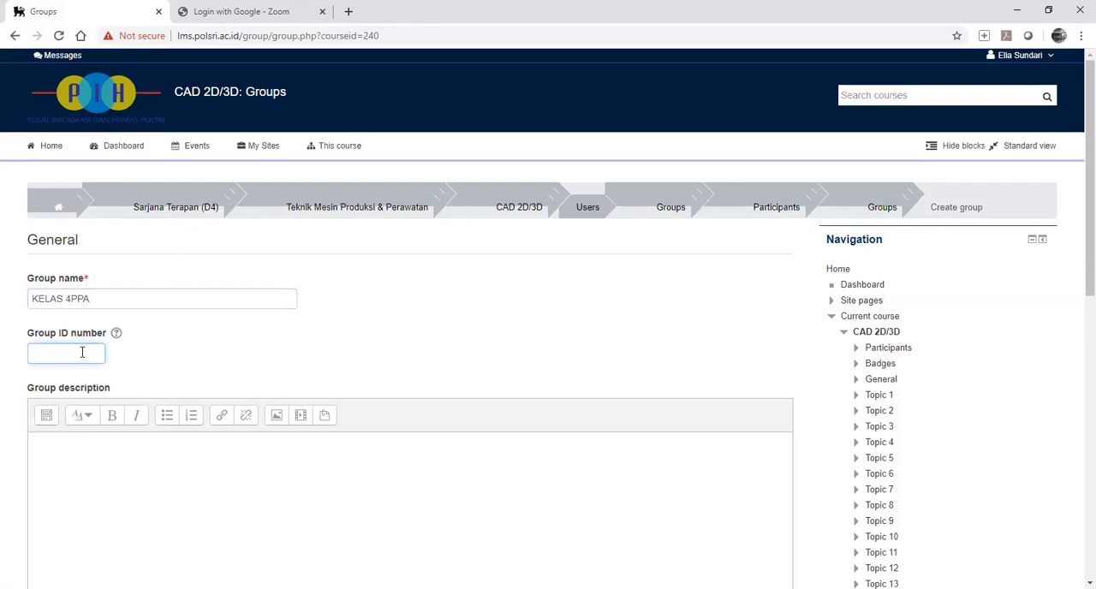
pyautogui.write('CAD4PPA')
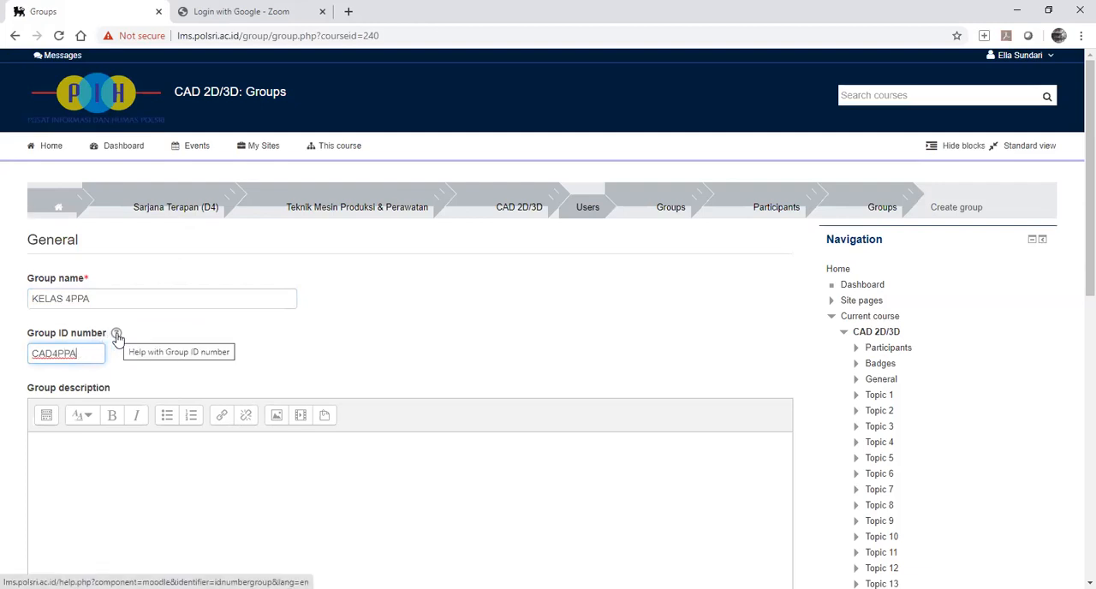
pyautogui.scroll(-1, 117, 337)
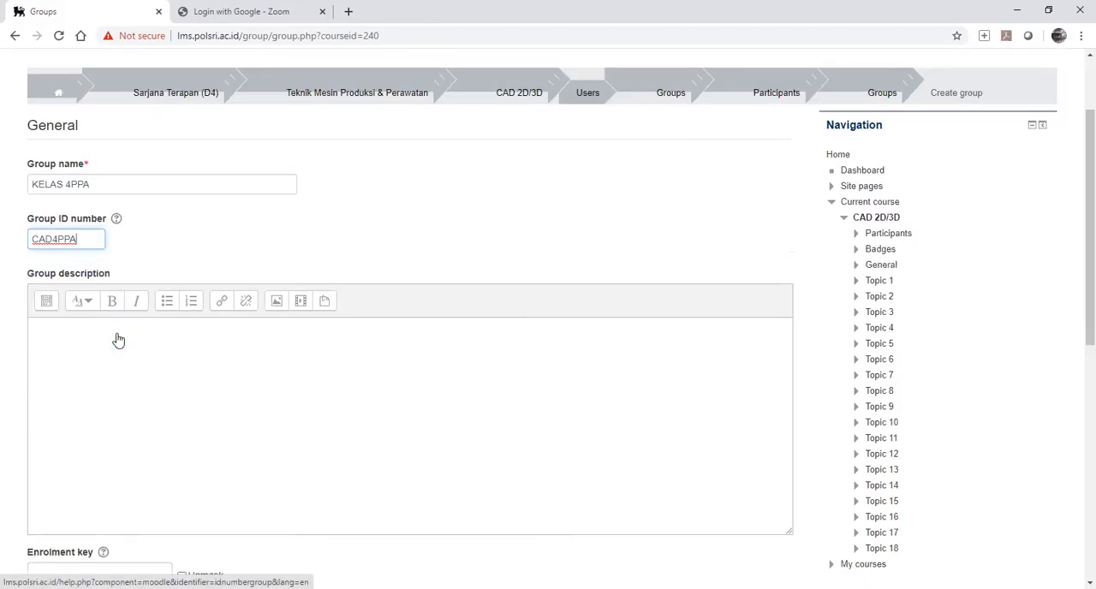
pyautogui.click(103, 332)
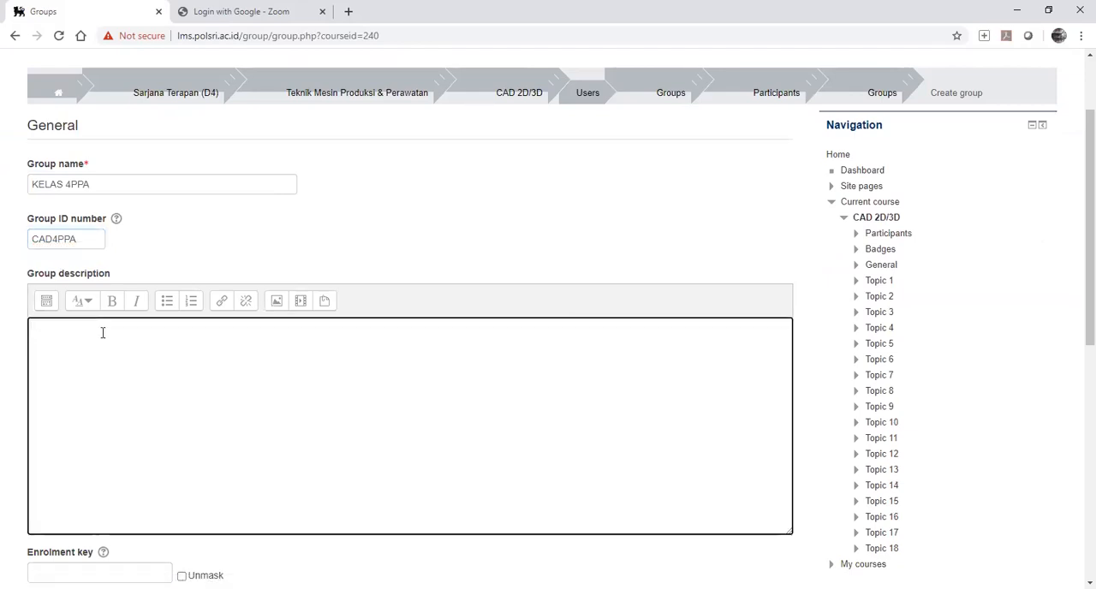
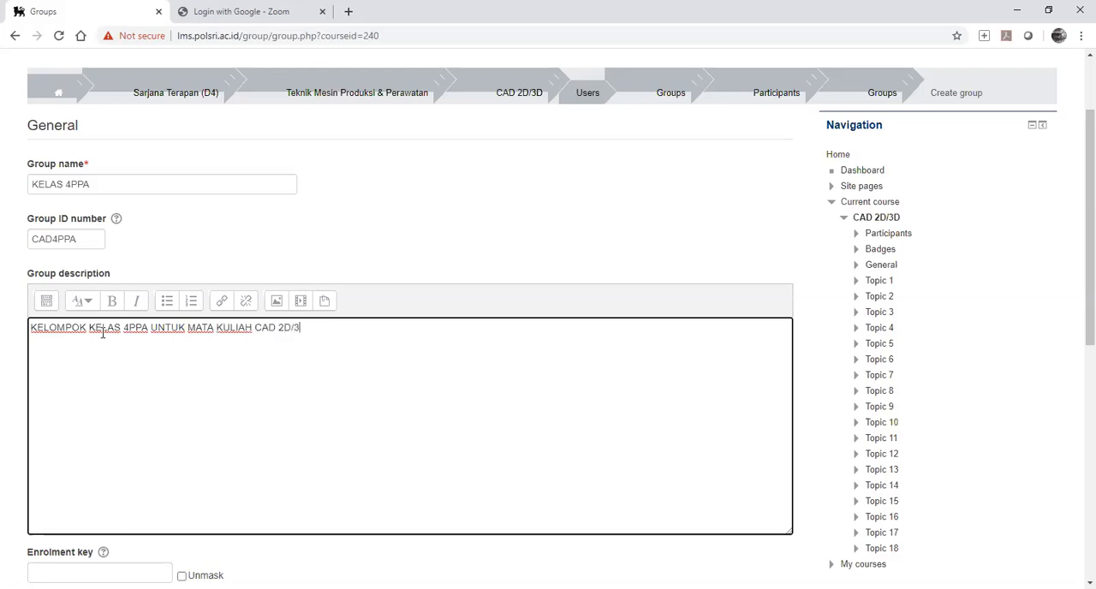
# Enter an enrolment key for the group with its characters unmasked.
pyautogui.scroll(-1, 217, 356)
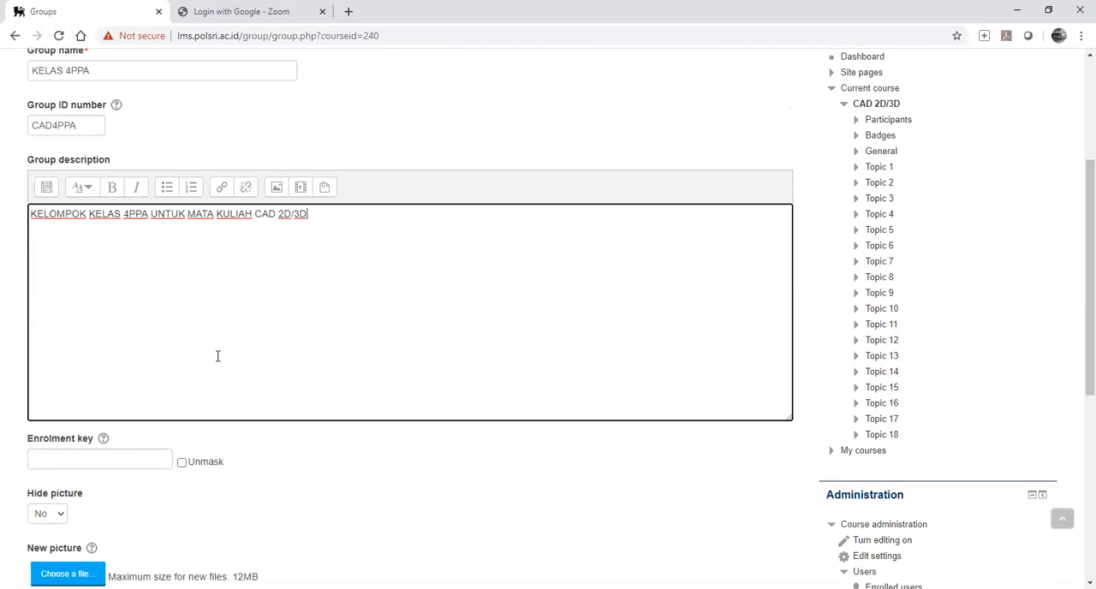
pyautogui.scroll(-1, 197, 356)
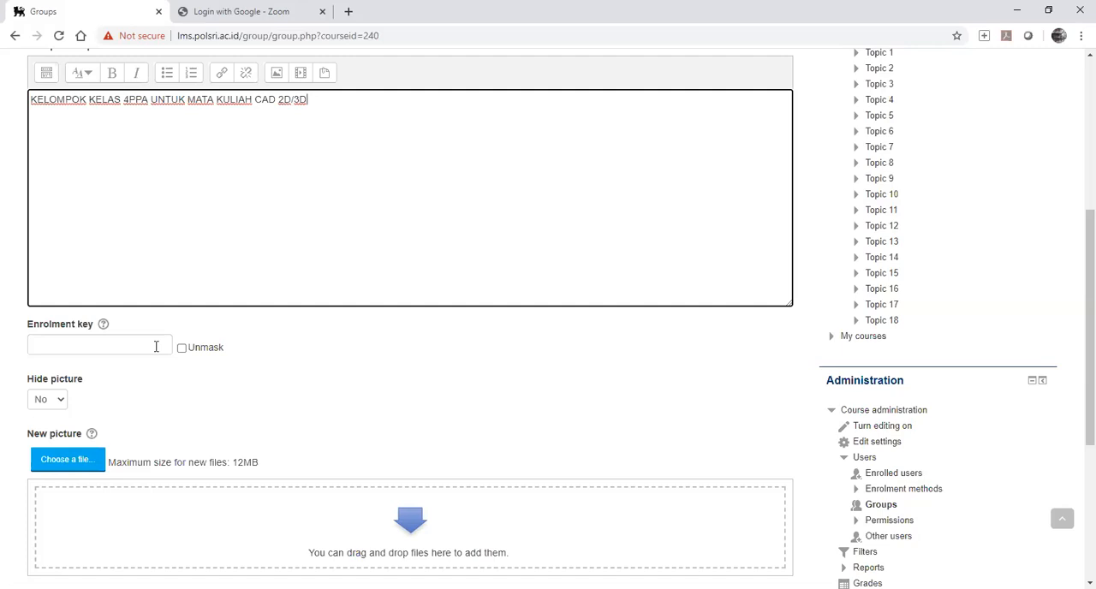
pyautogui.write('C')
pyautogui.press('BackSpace')
pyautogui.click(103, 342)
pyautogui.write('••')
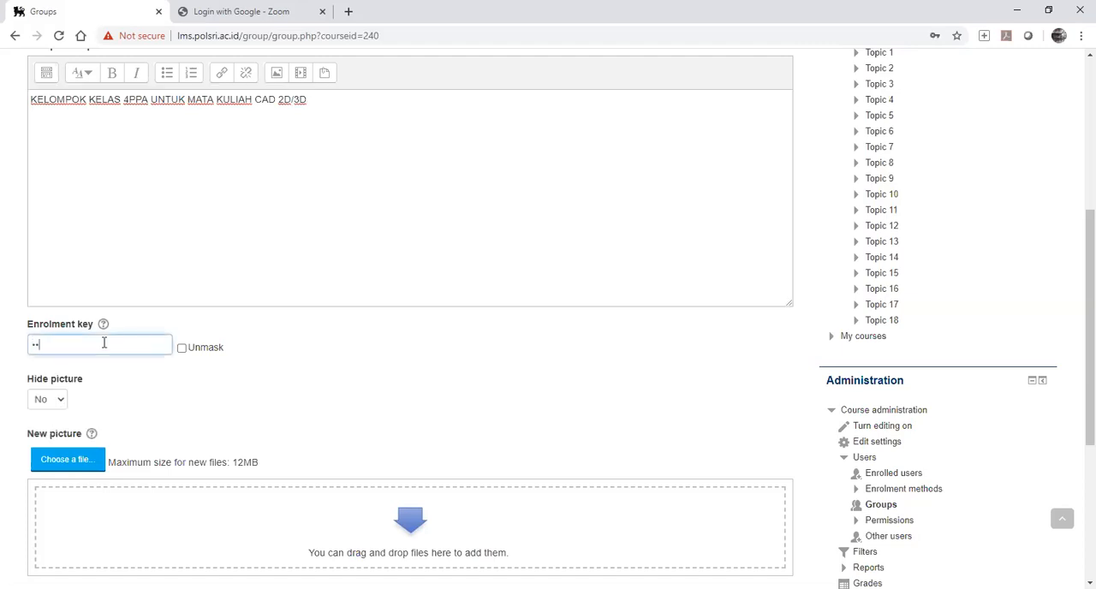
pyautogui.click(181, 348)
pyautogui.click(107, 346)
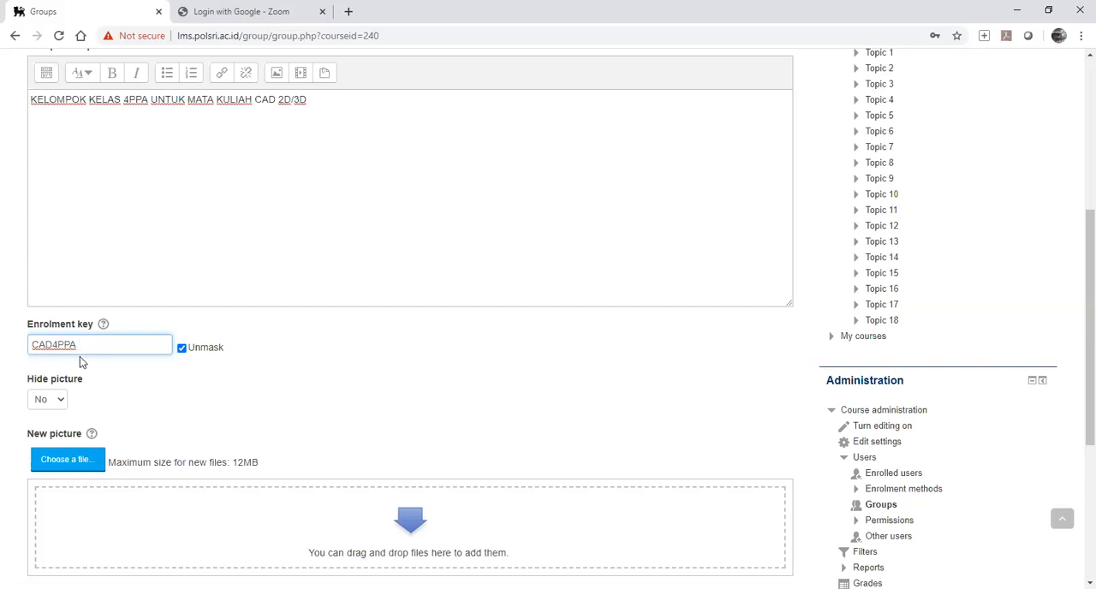
pyautogui.scroll(-3, 81, 364)
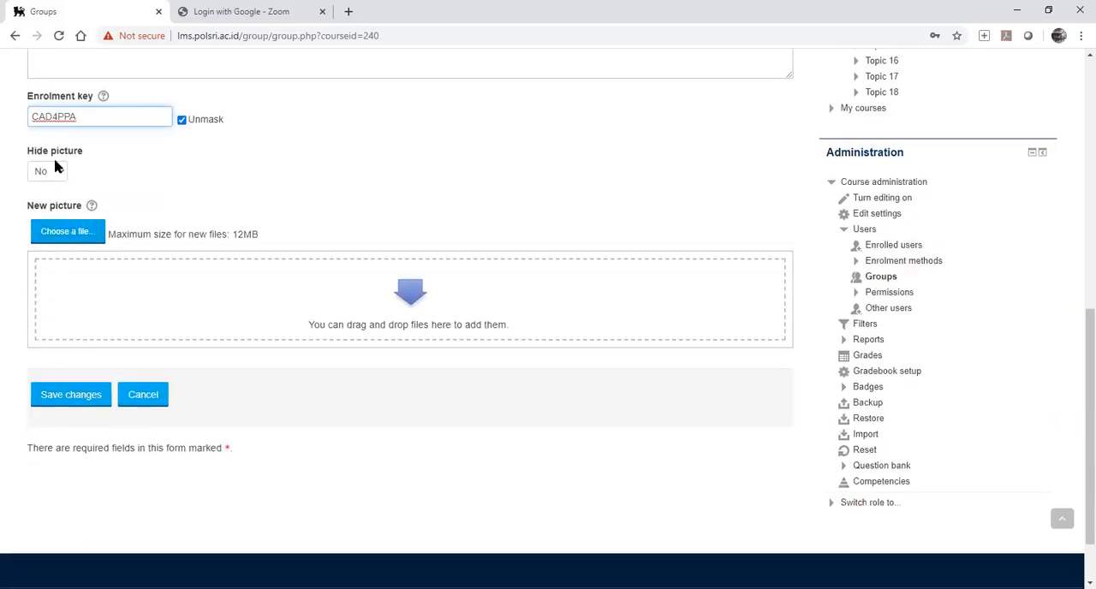
pyautogui.click(56, 168)
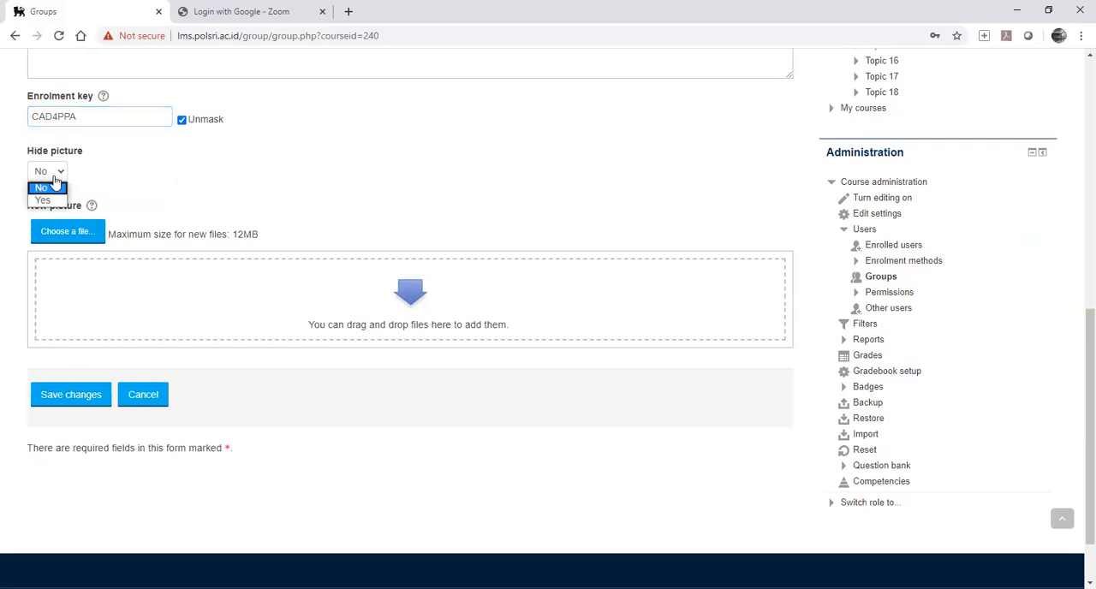
pyautogui.click(53, 209)
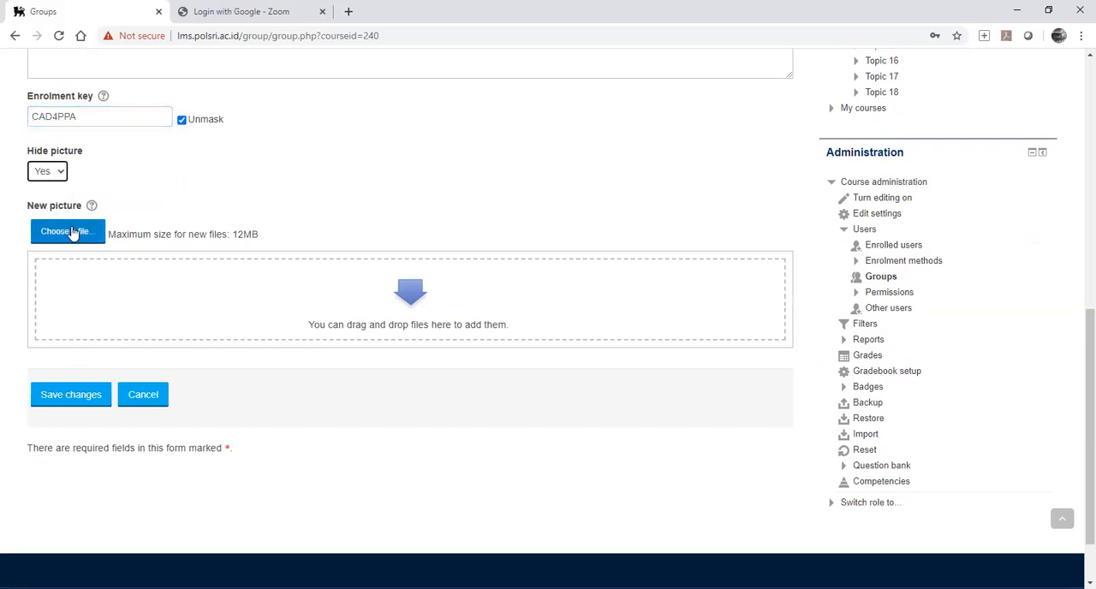
pyautogui.click(56, 172)
pyautogui.click(52, 192)
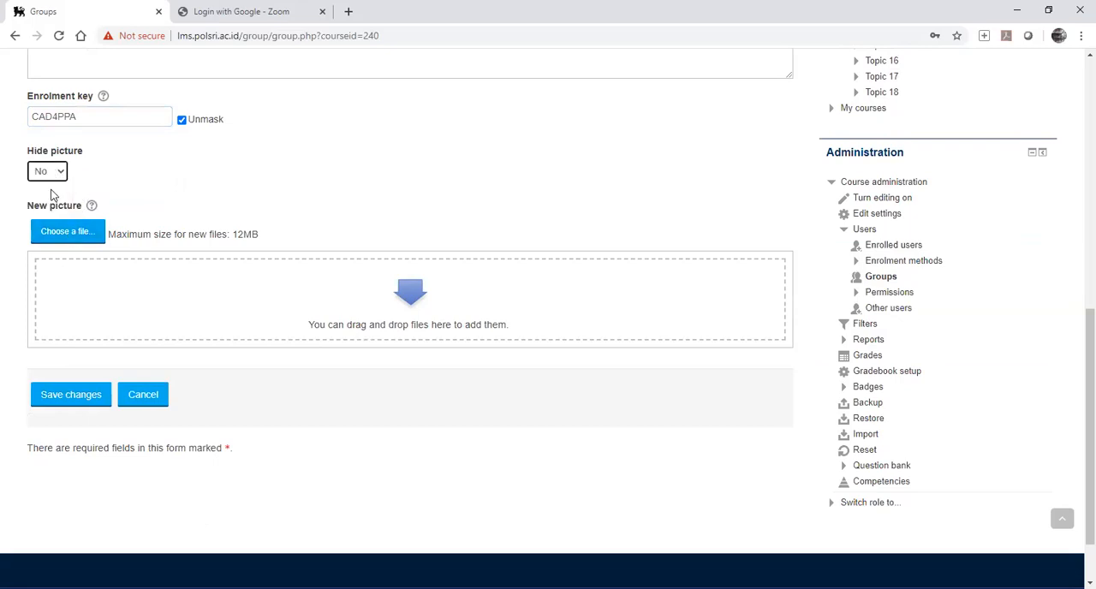
# Try to save the new group, and unmask and revise its enrolment key to include lower-case letters.
pyautogui.click(72, 398)
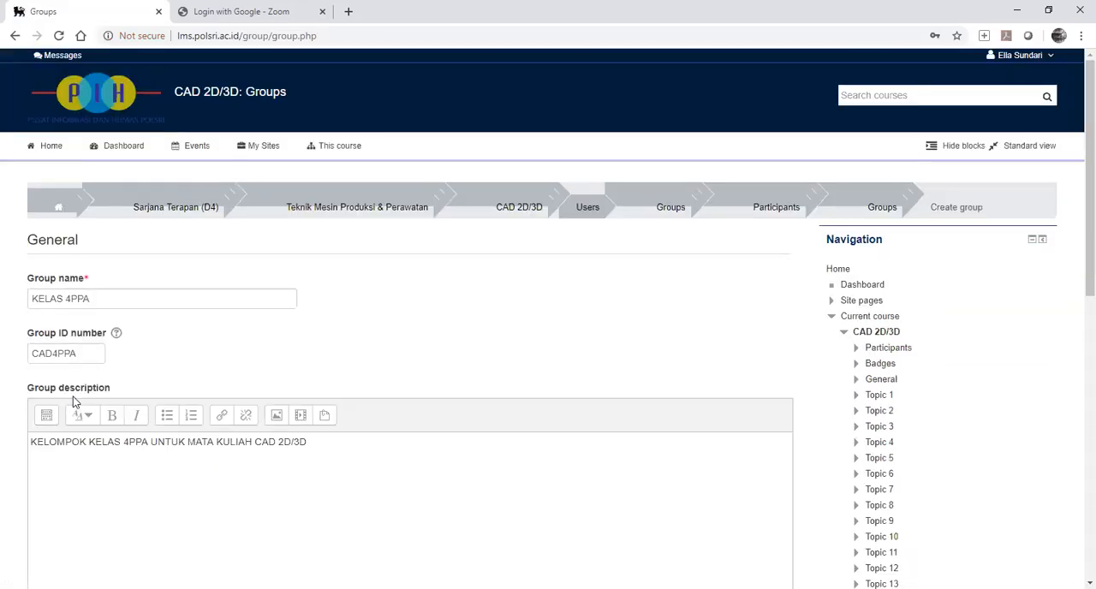
pyautogui.scroll(-4, 455, 318)
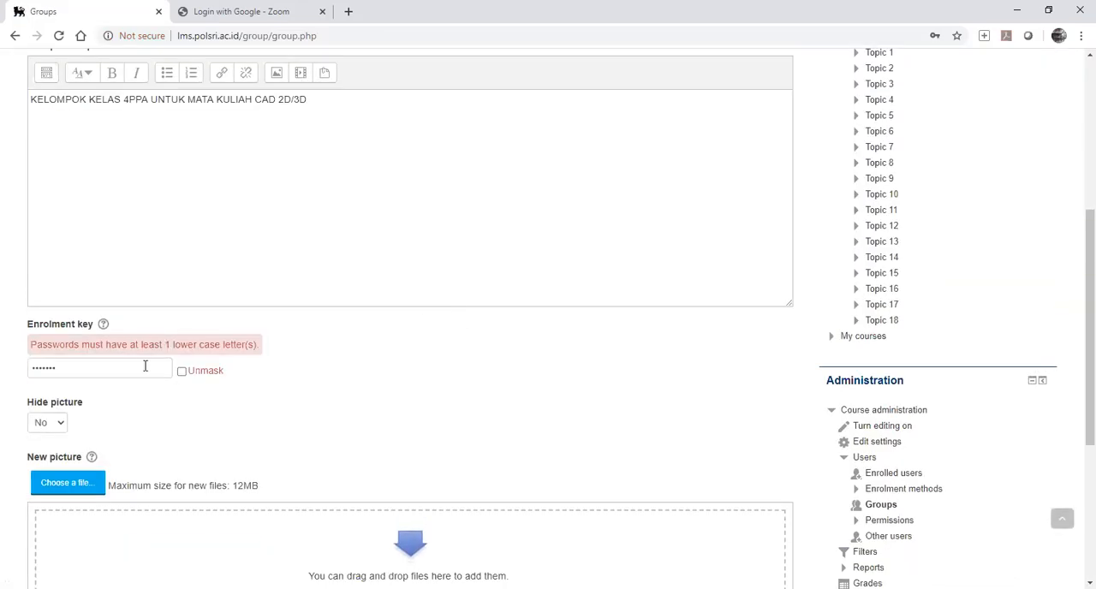
pyautogui.click(181, 372)
pyautogui.click(51, 372)
pyautogui.moveTo(53, 370); pyautogui.dragTo(32, 369)
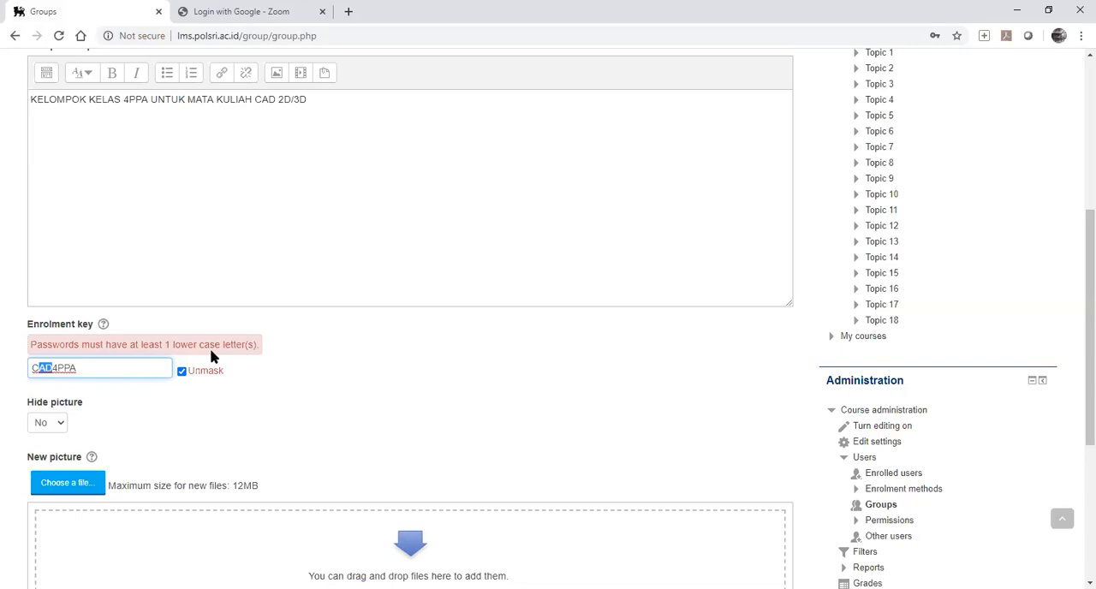
pyautogui.press('BackSpace')
pyautogui.press('BackSpace')
pyautogui.press('BackSpace')
pyautogui.press('BackSpace')
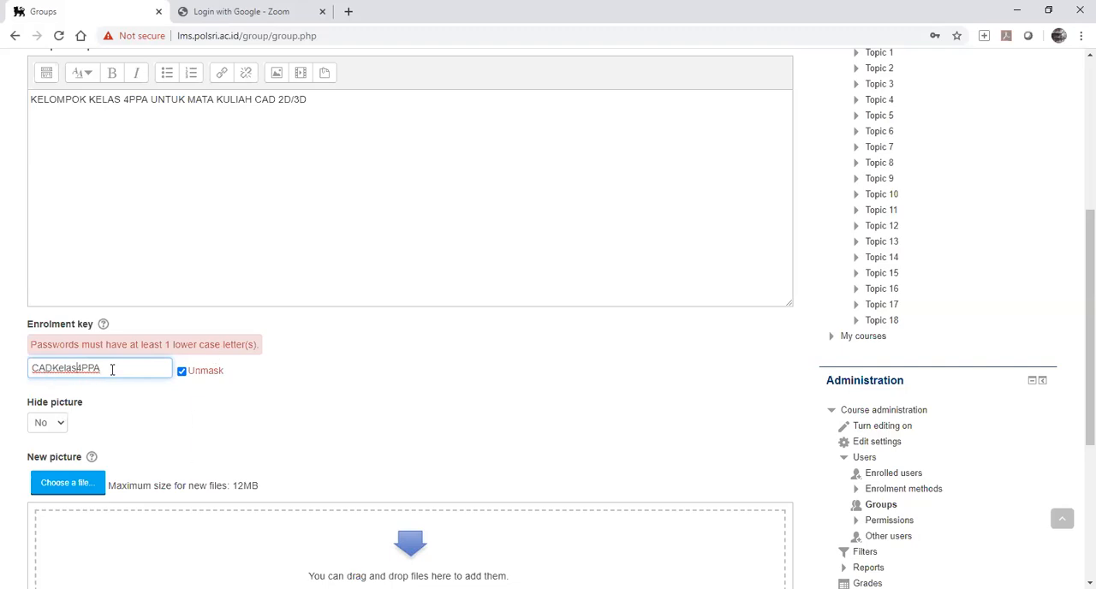
# Check the revised enrolment key and save the KELAS 4PPA group.
pyautogui.moveTo(112, 370); pyautogui.dragTo(28, 368)
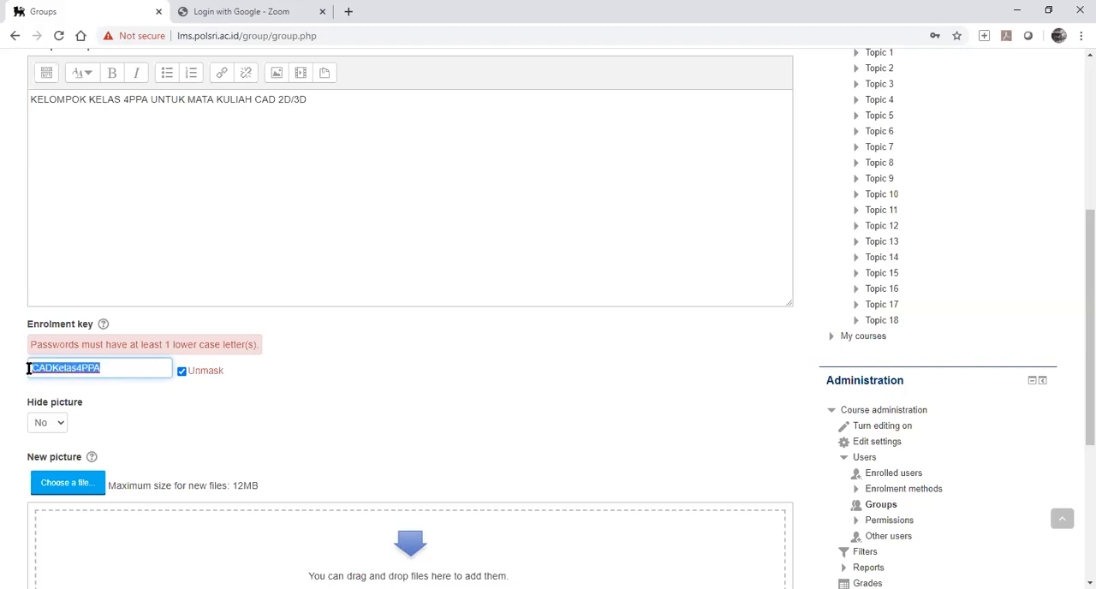
pyautogui.click(111, 367)
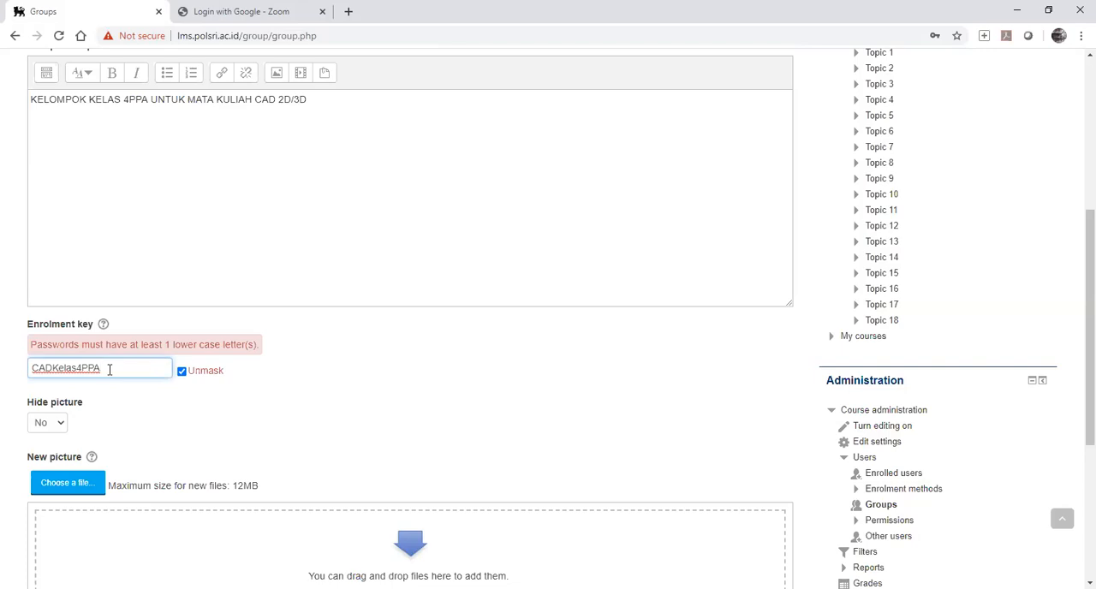
pyautogui.scroll(-3, 104, 383)
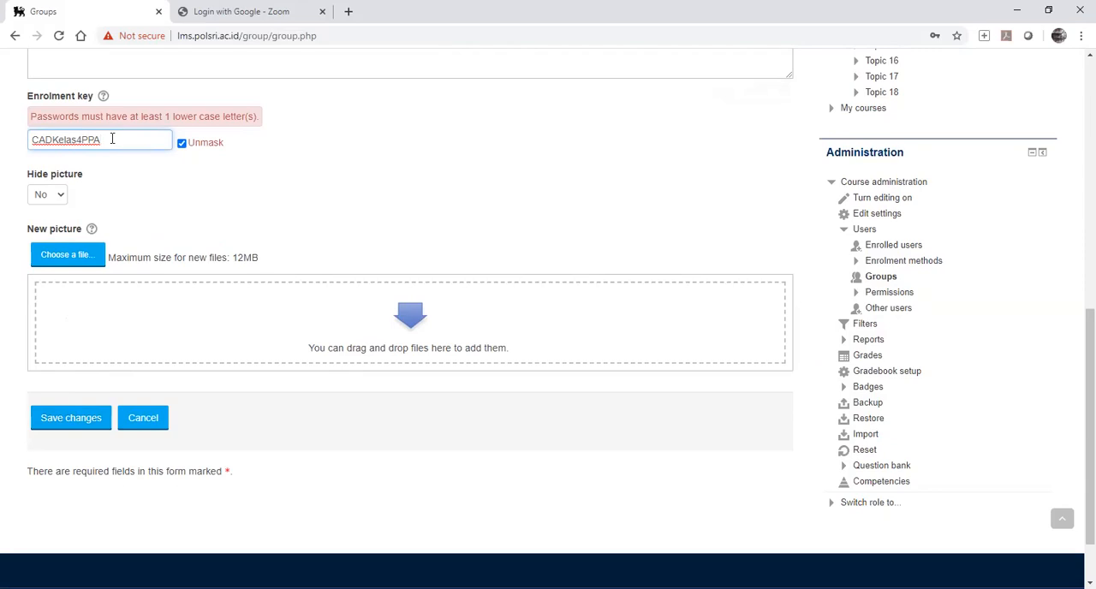
pyautogui.click(72, 420)
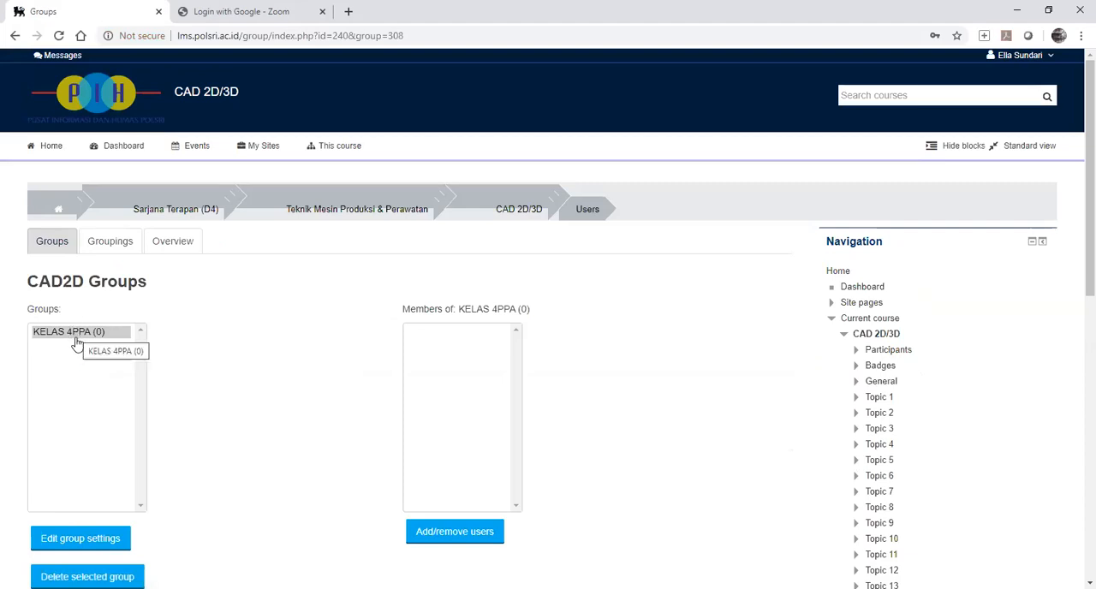
# Switch to the Program Komputer course and open its Groups page.
pyautogui.scroll(-2, 75, 341)
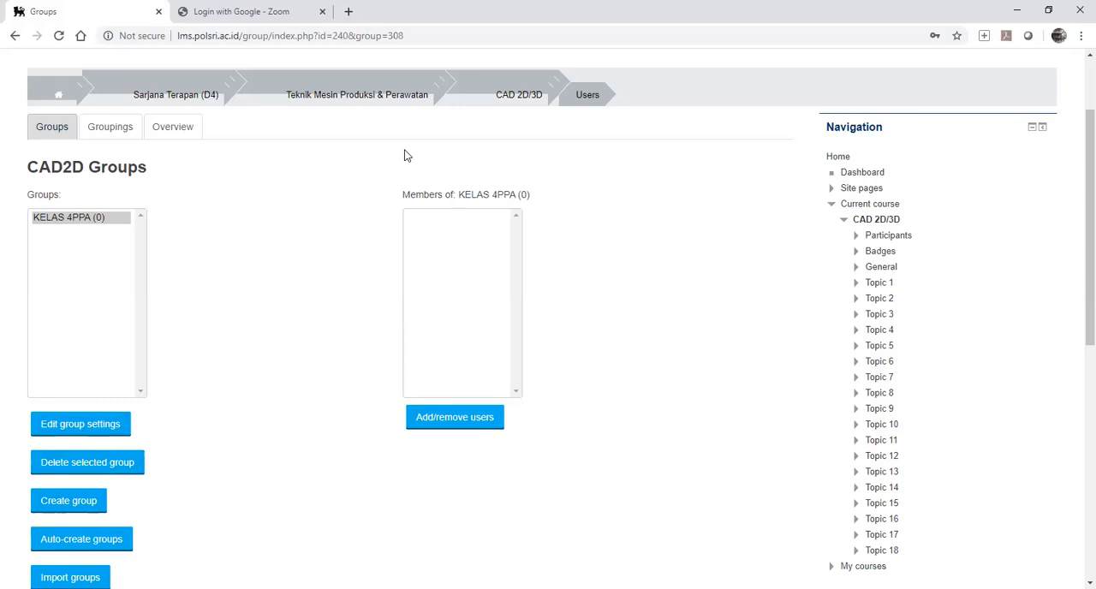
pyautogui.click(360, 100)
pyautogui.moveTo(224, 144)
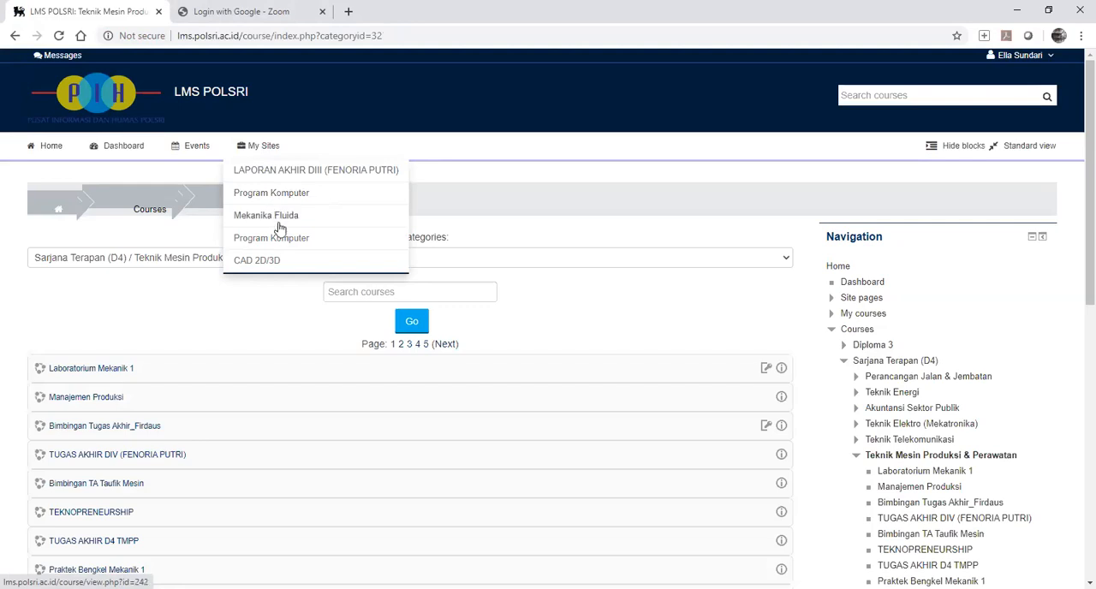
pyautogui.click(283, 196)
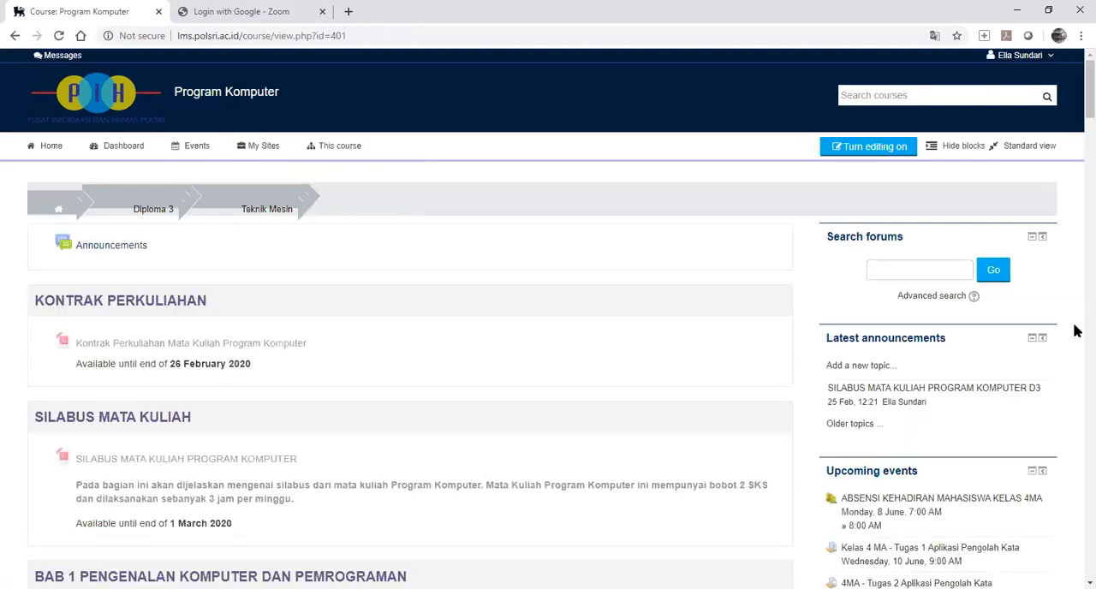
pyautogui.scroll(-4, 1077, 330)
pyautogui.scroll(-5, 1077, 330)
pyautogui.scroll(-5, 1077, 332)
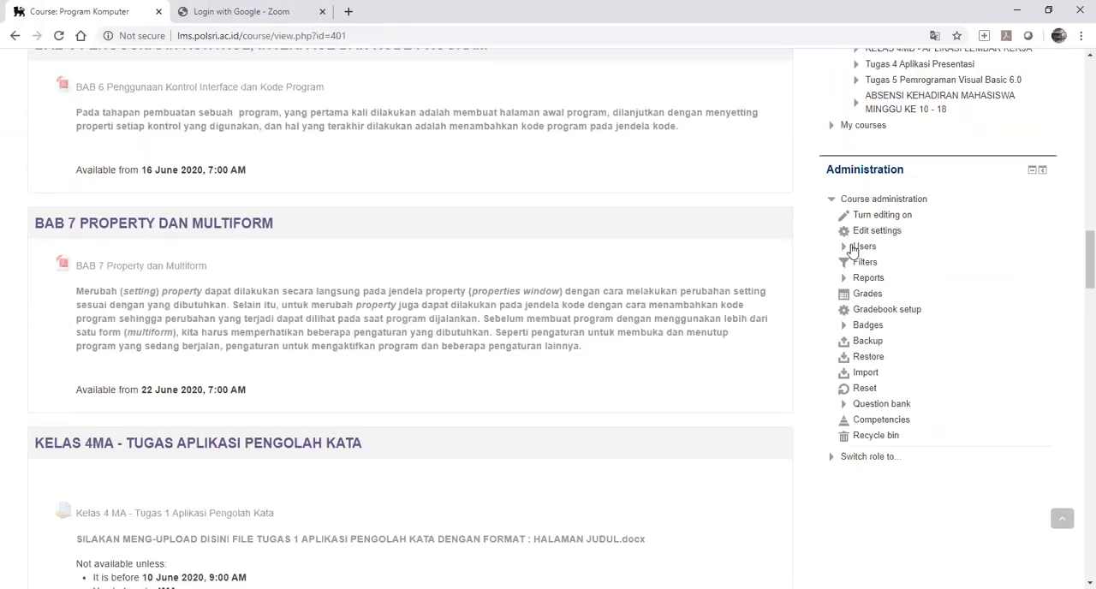
pyautogui.click(858, 247)
pyautogui.click(880, 293)
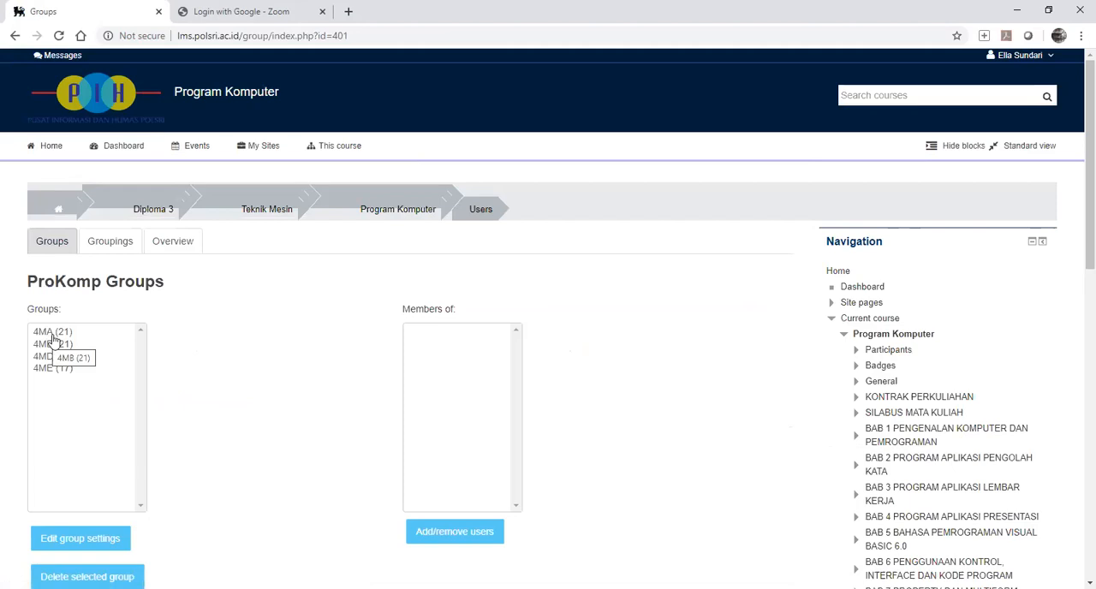
# Open the add/remove users page for group 4MA and examine its group members and potential members.
pyautogui.scroll(-3, 66, 336)
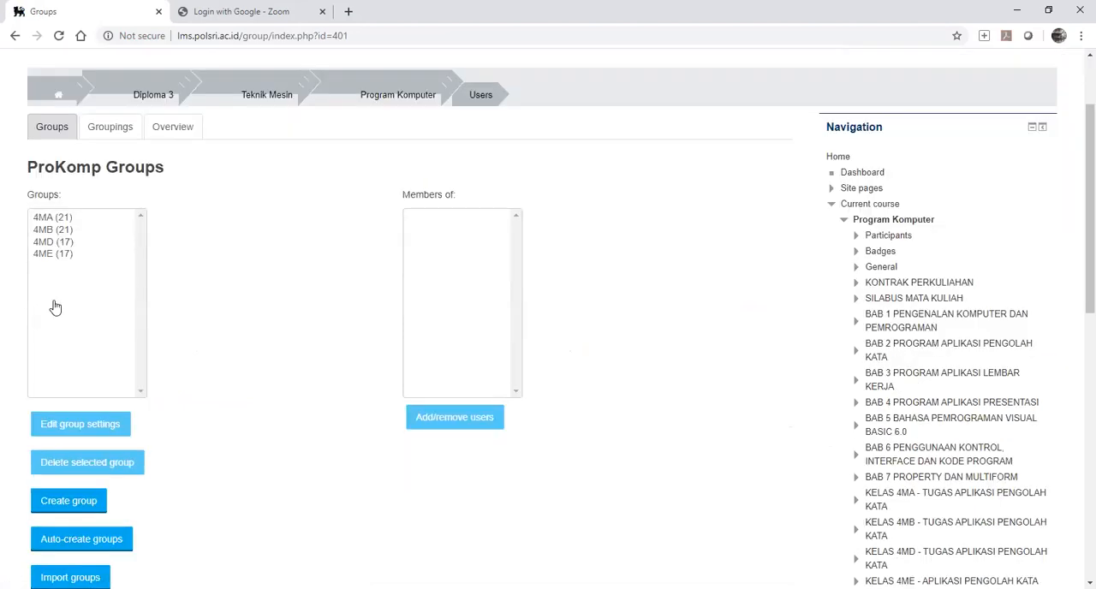
pyautogui.click(60, 221)
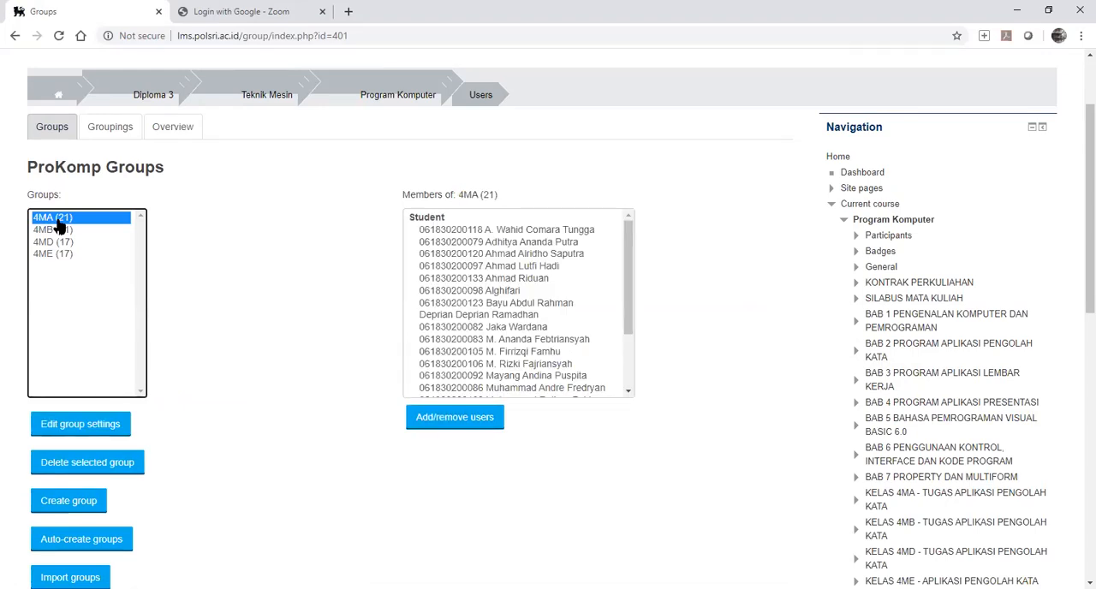
pyautogui.click(477, 422)
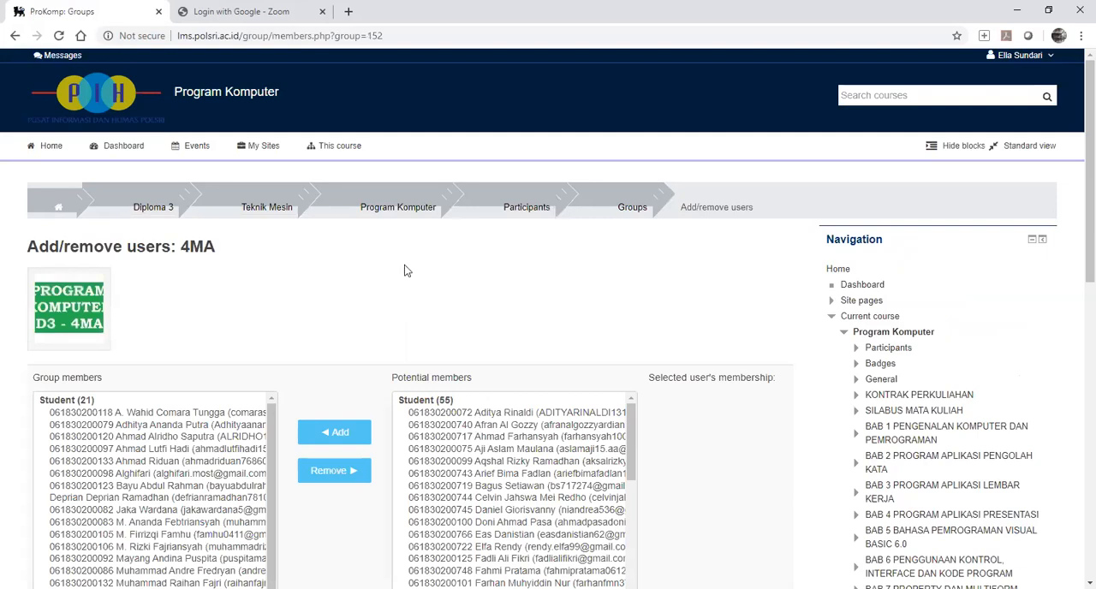
pyautogui.scroll(-3, 343, 424)
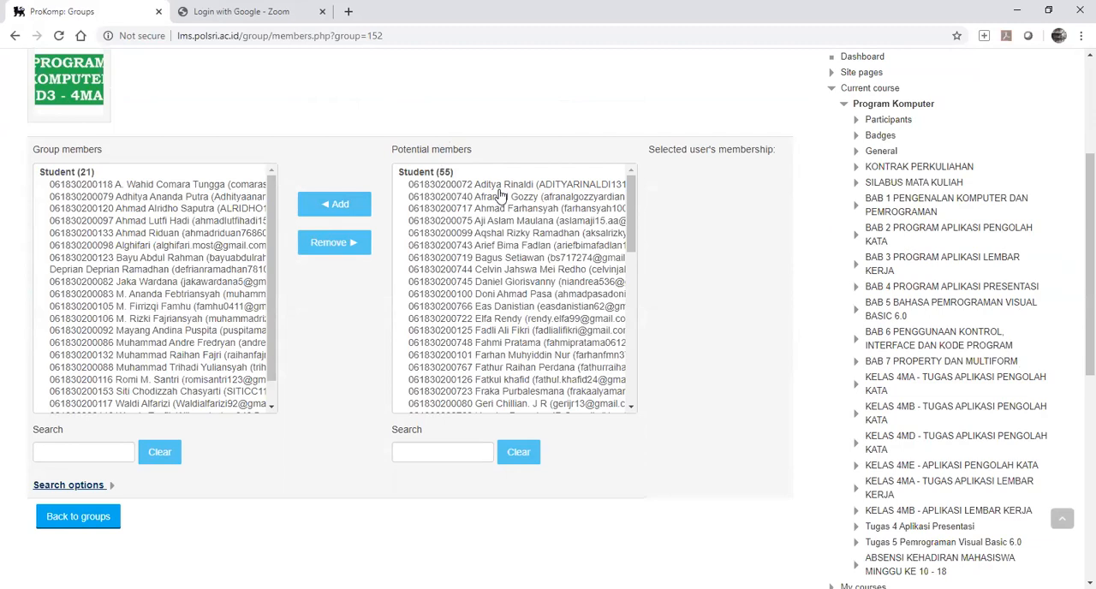
pyautogui.scroll(-8, 511, 271)
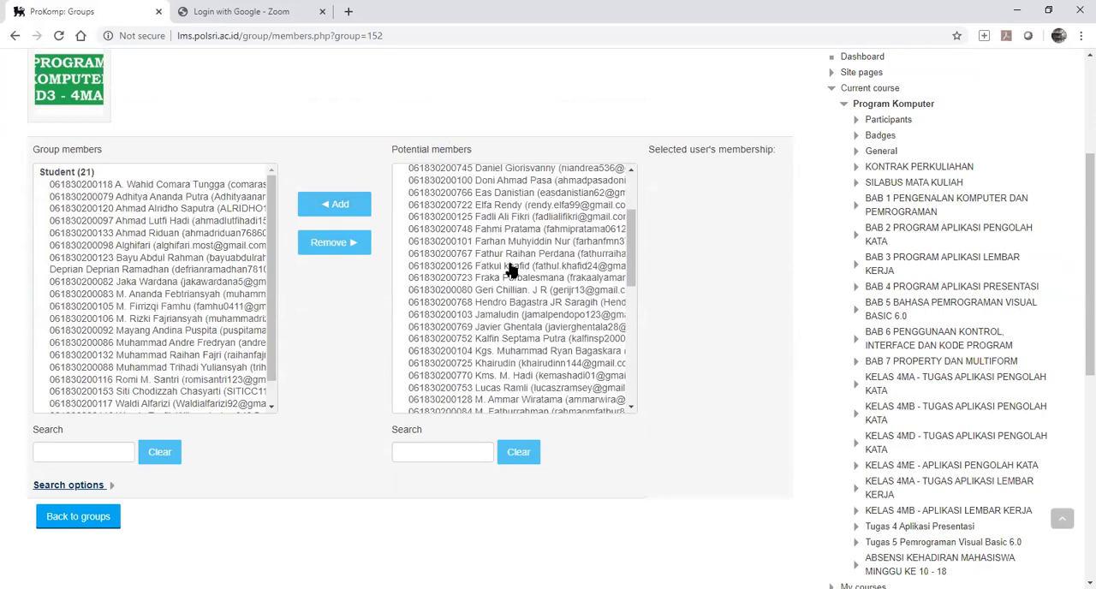
pyautogui.scroll(-1, 512, 270)
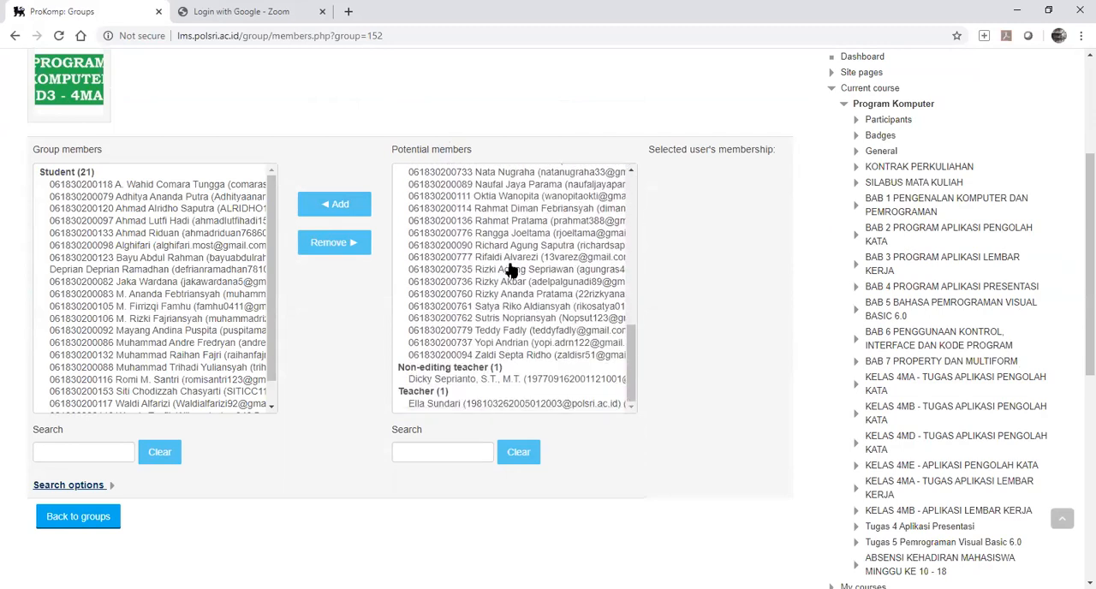
pyautogui.scroll(-1, 511, 271)
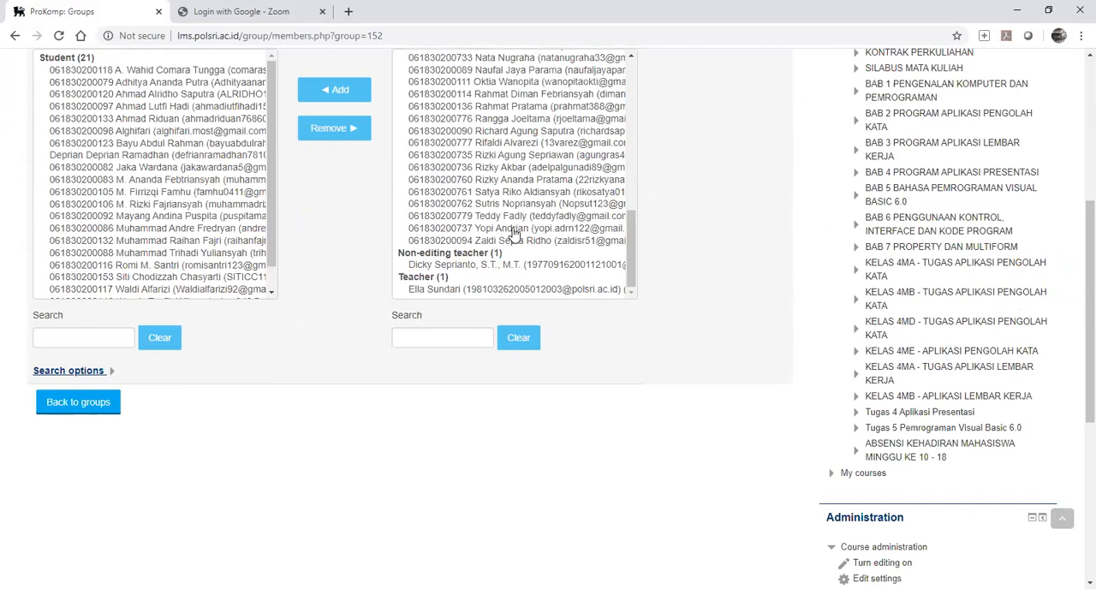
pyautogui.scroll(10, 512, 231)
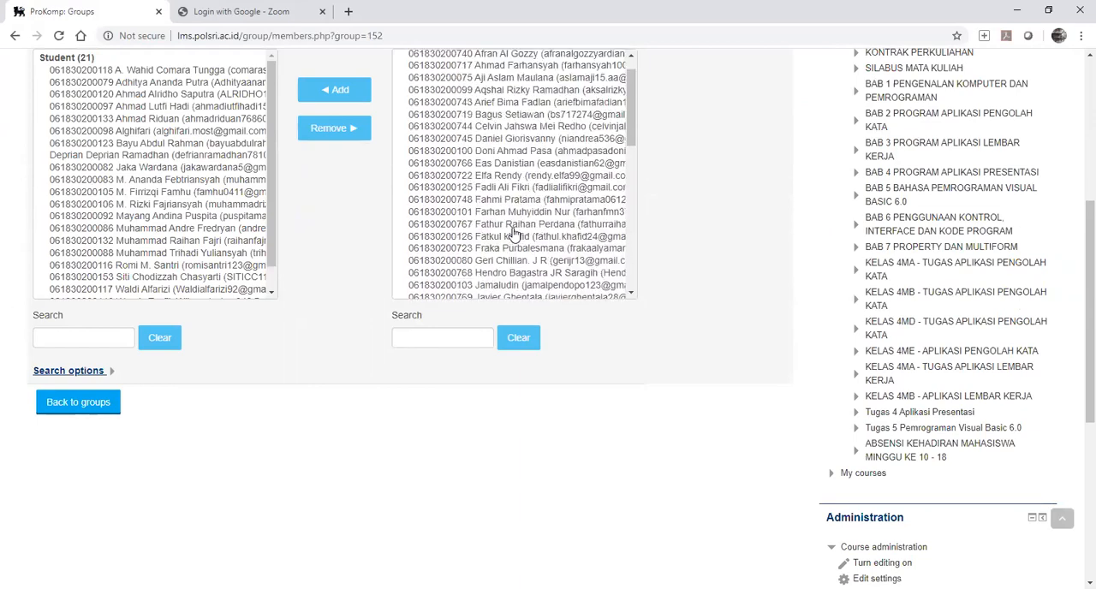
pyautogui.scroll(1, 491, 146)
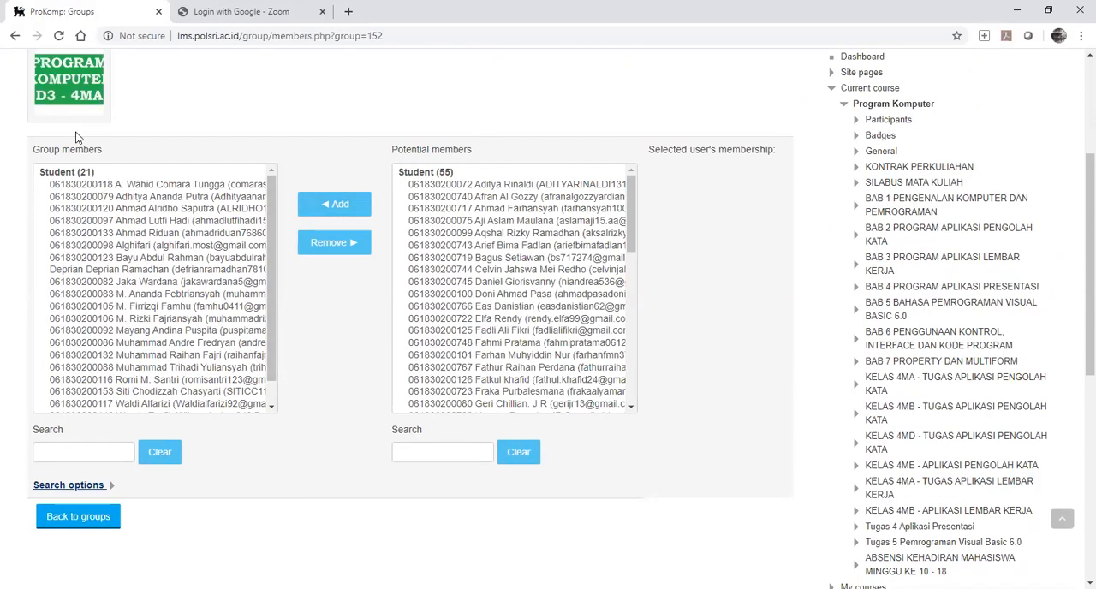
pyautogui.scroll(1, 108, 171)
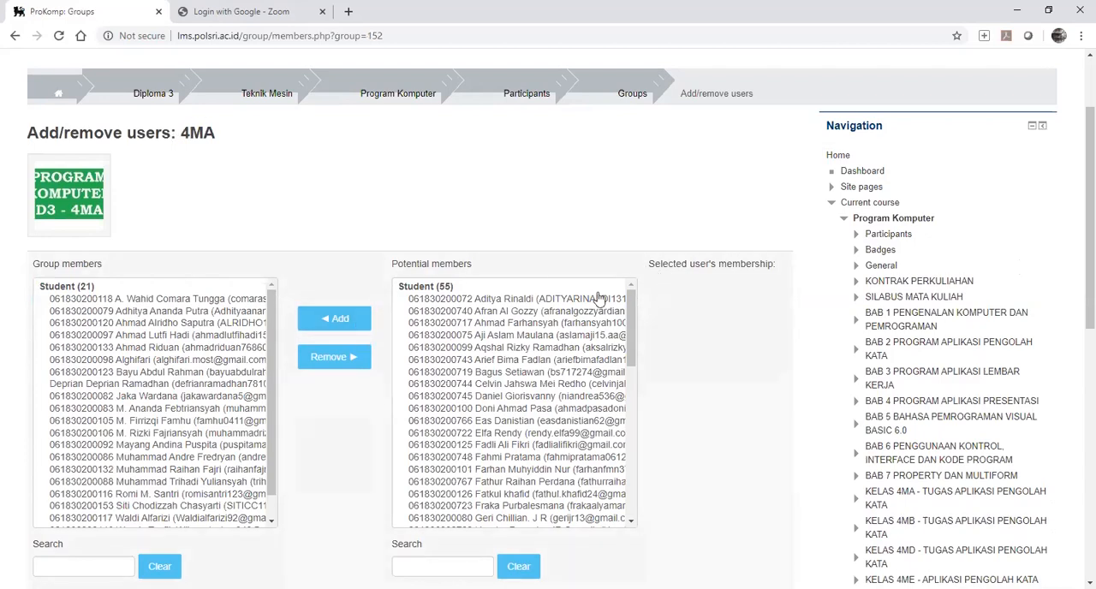
# Add the first student in the potential members list to group 4MA.
pyautogui.click(560, 305)
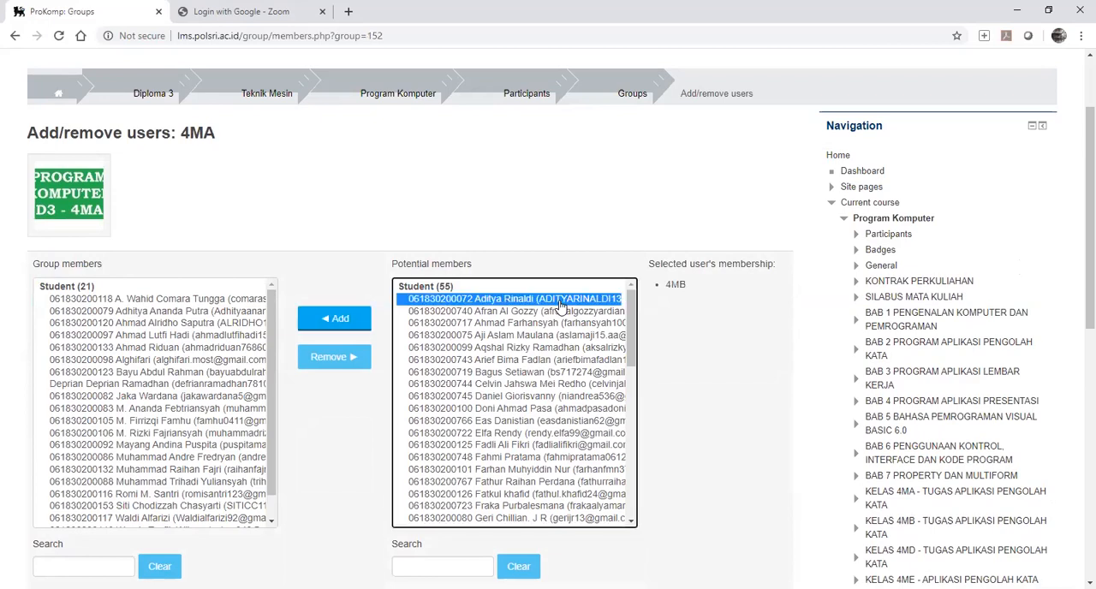
pyautogui.click(339, 320)
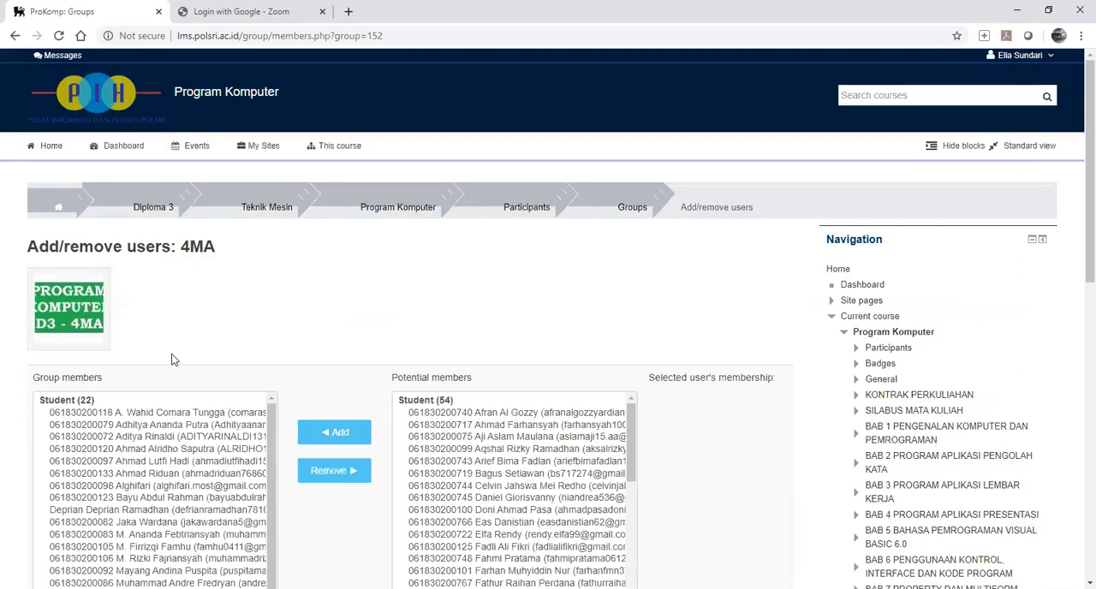
pyautogui.scroll(-5, 162, 454)
# Remove the student just added from group 4MA and return to the groups list.
pyautogui.scroll(3, 167, 456)
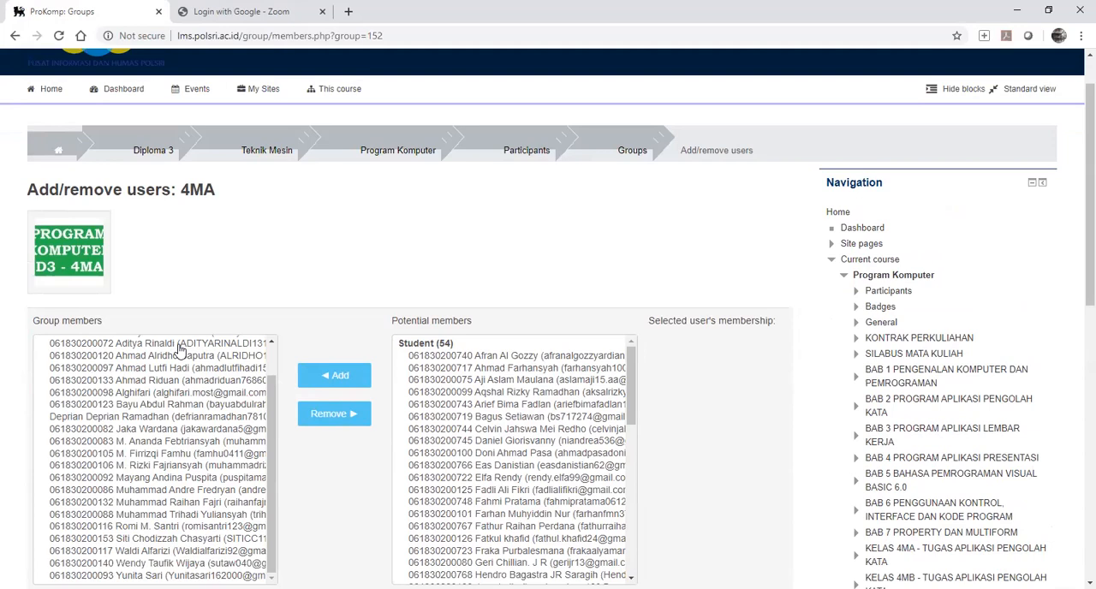
pyautogui.click(180, 345)
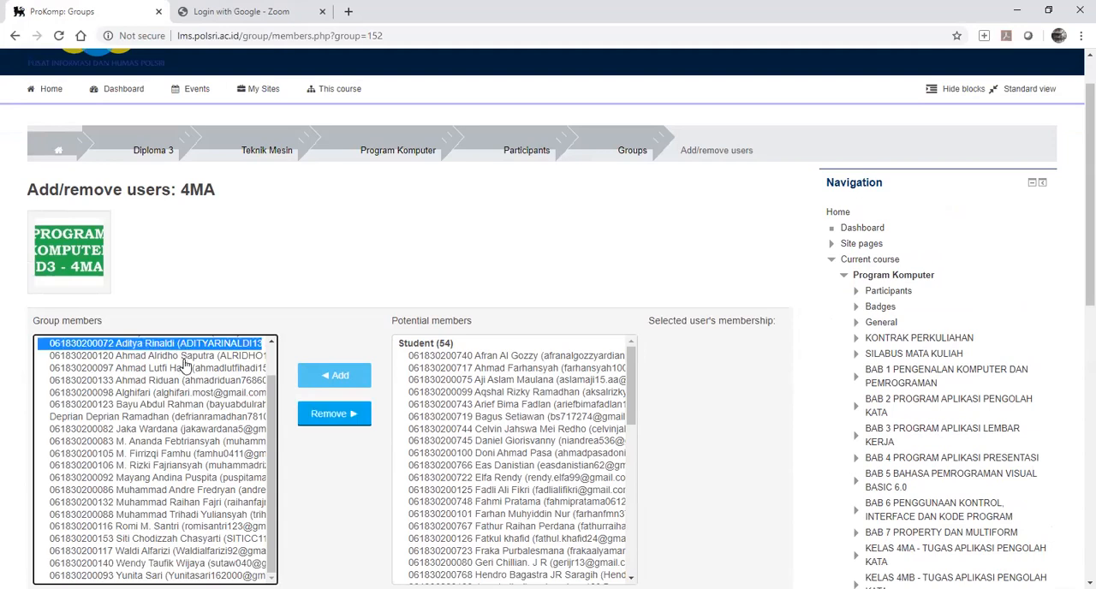
pyautogui.scroll(1, 183, 356)
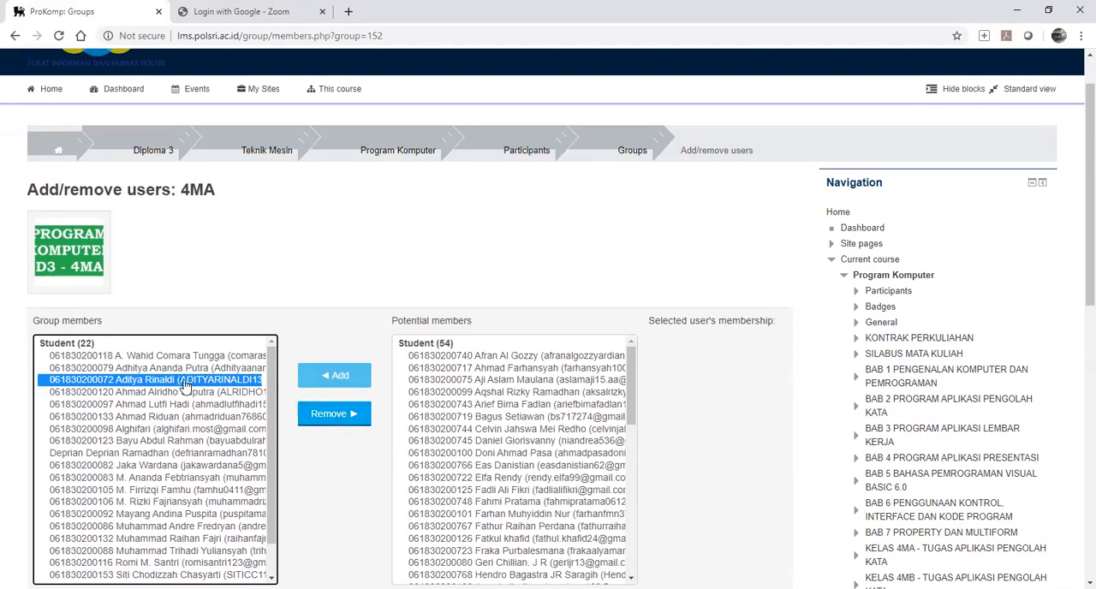
pyautogui.click(339, 416)
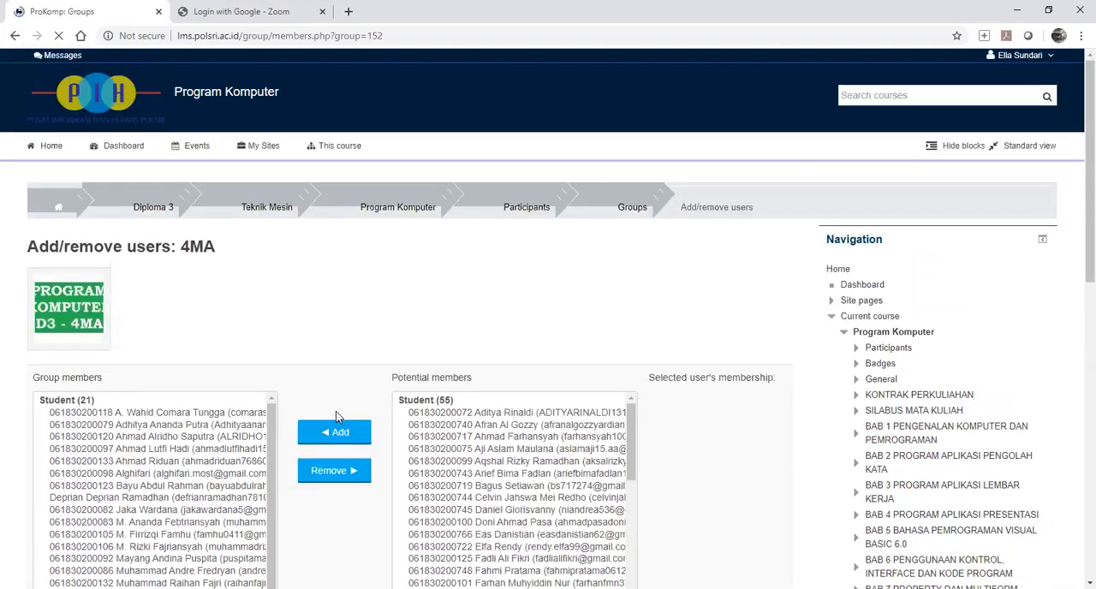
pyautogui.scroll(-4, 375, 422)
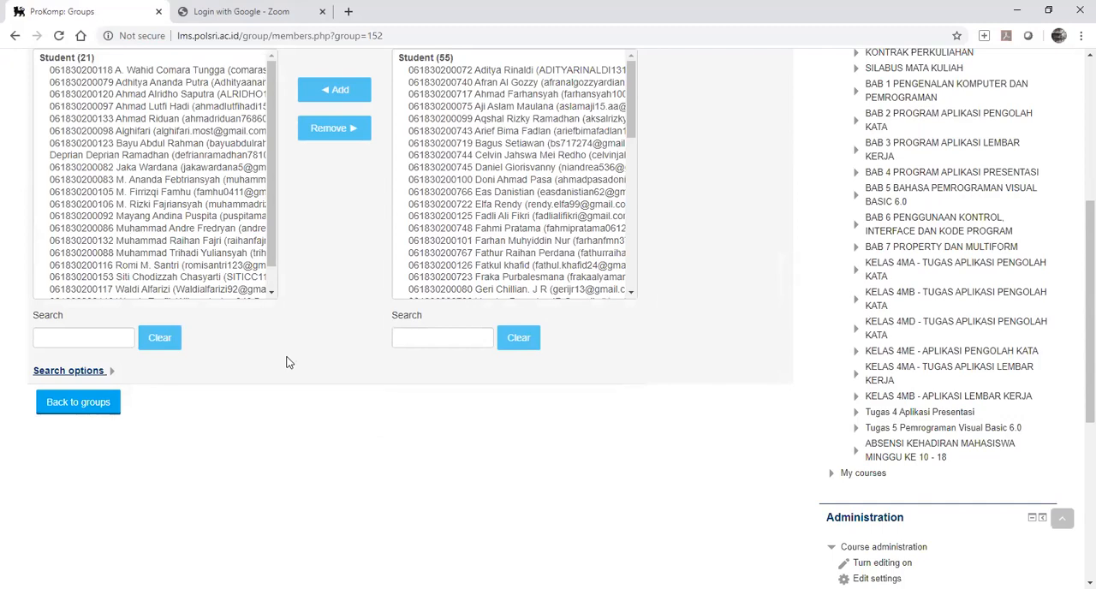
pyautogui.click(78, 402)
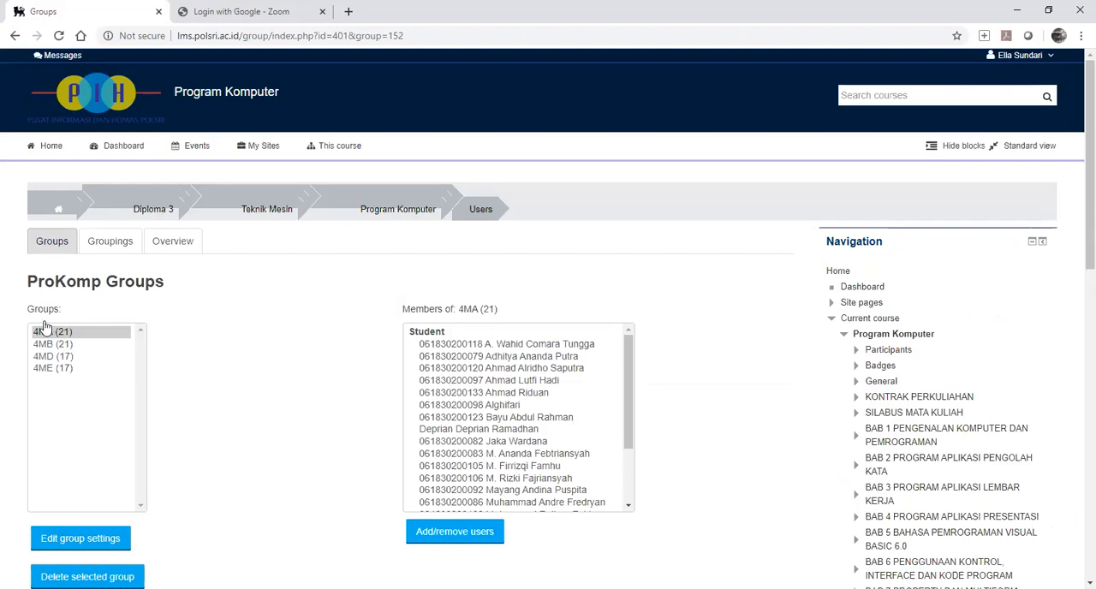
# Open the overview of the Program Komputer groups and examine the members of each group.
pyautogui.scroll(-4, 806, 294)
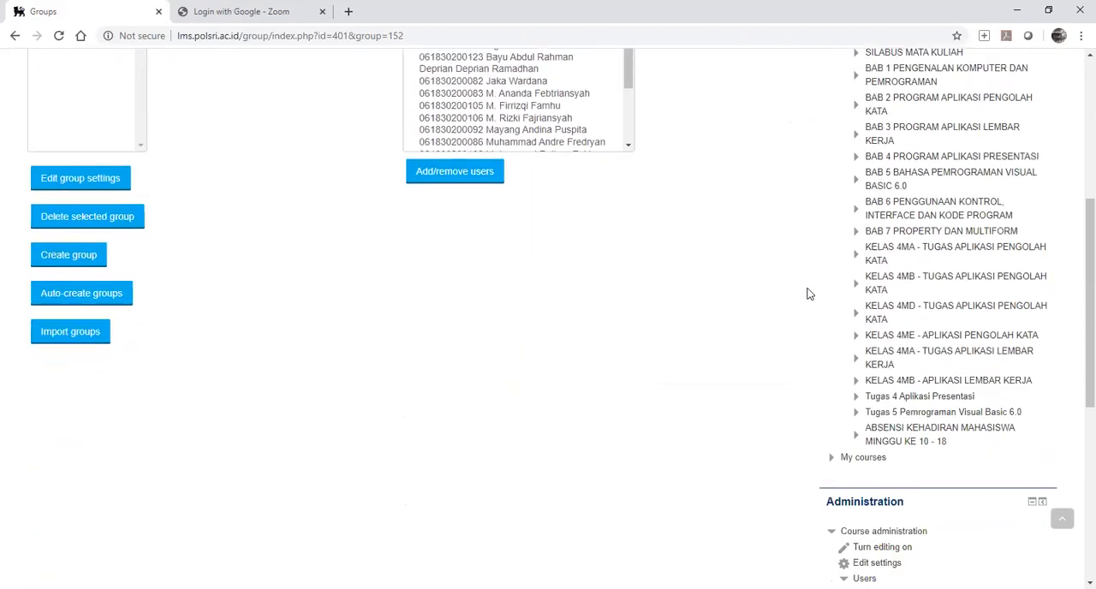
pyautogui.scroll(-4, 807, 294)
pyautogui.click(893, 305)
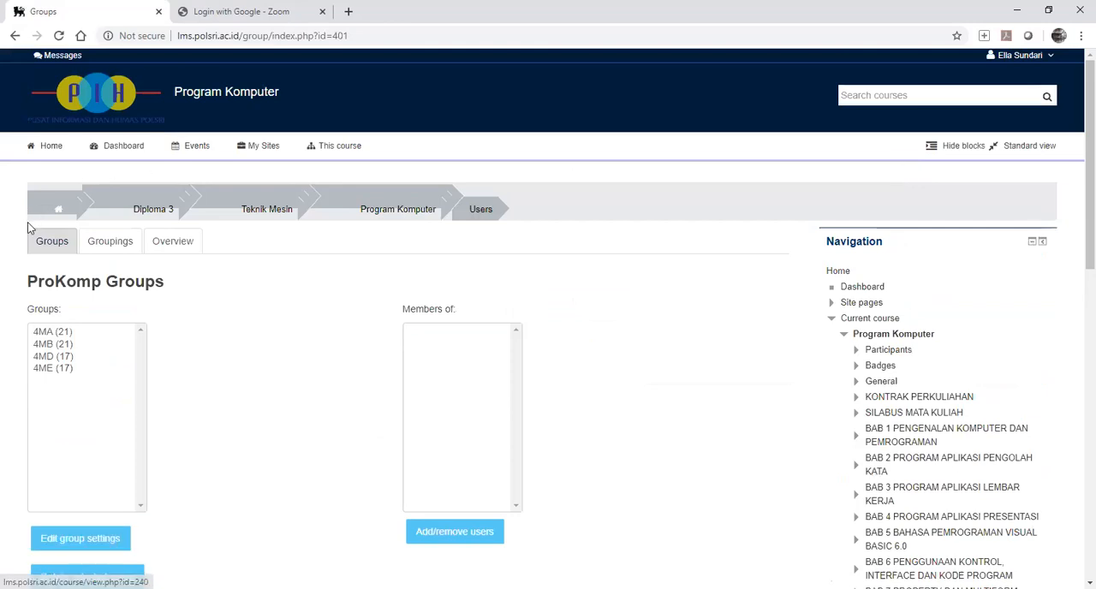
pyautogui.click(169, 245)
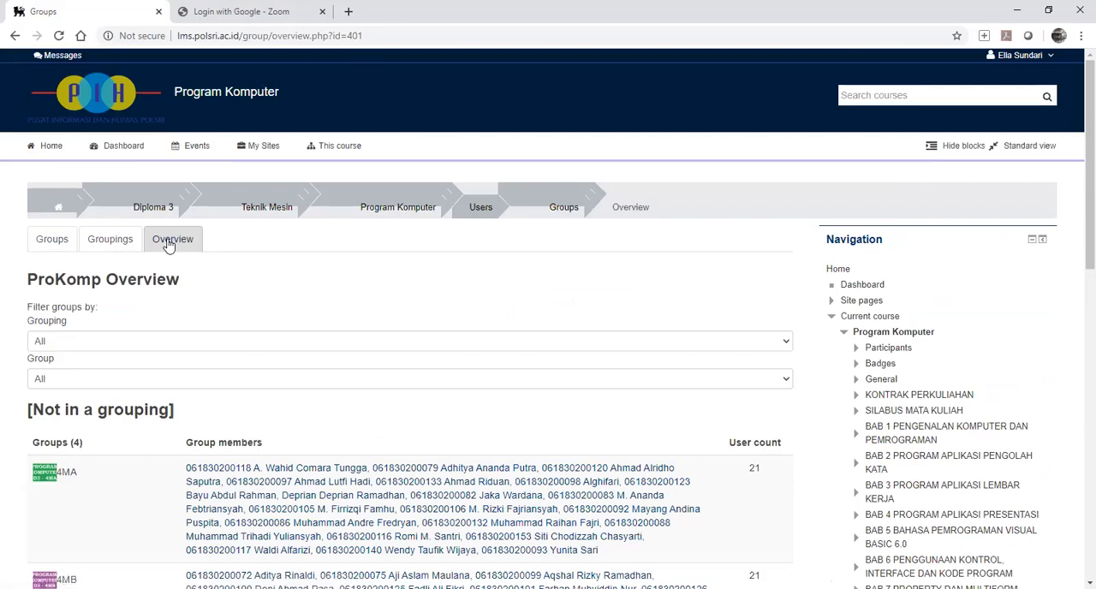
pyautogui.scroll(-2, 168, 245)
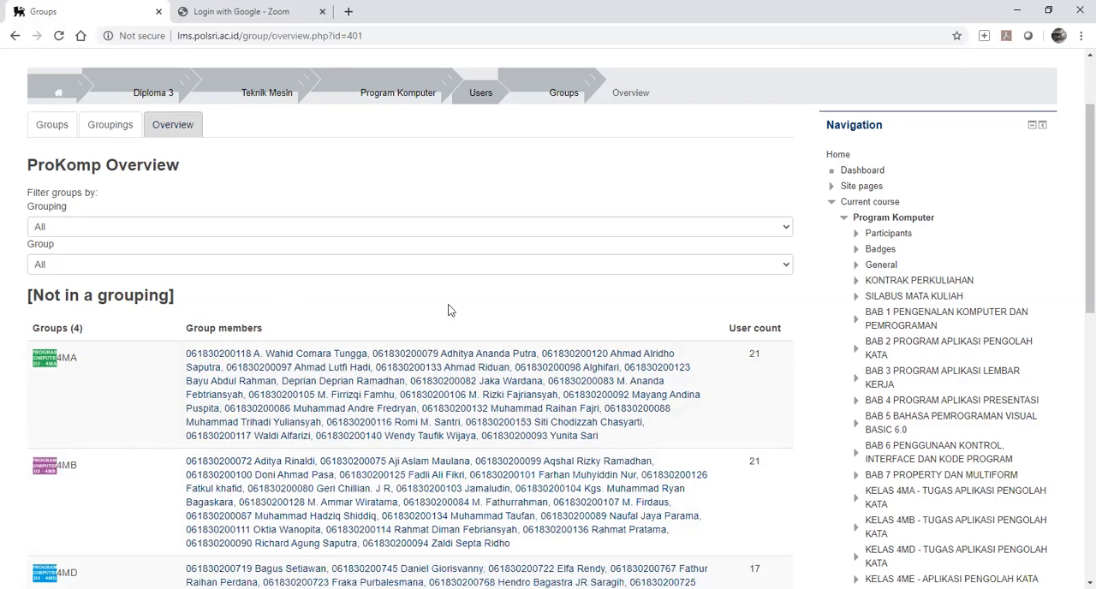
# Examine the remaining class groups and the users without a group in the overview, and return to the groups list.
pyautogui.scroll(-3, 448, 308)
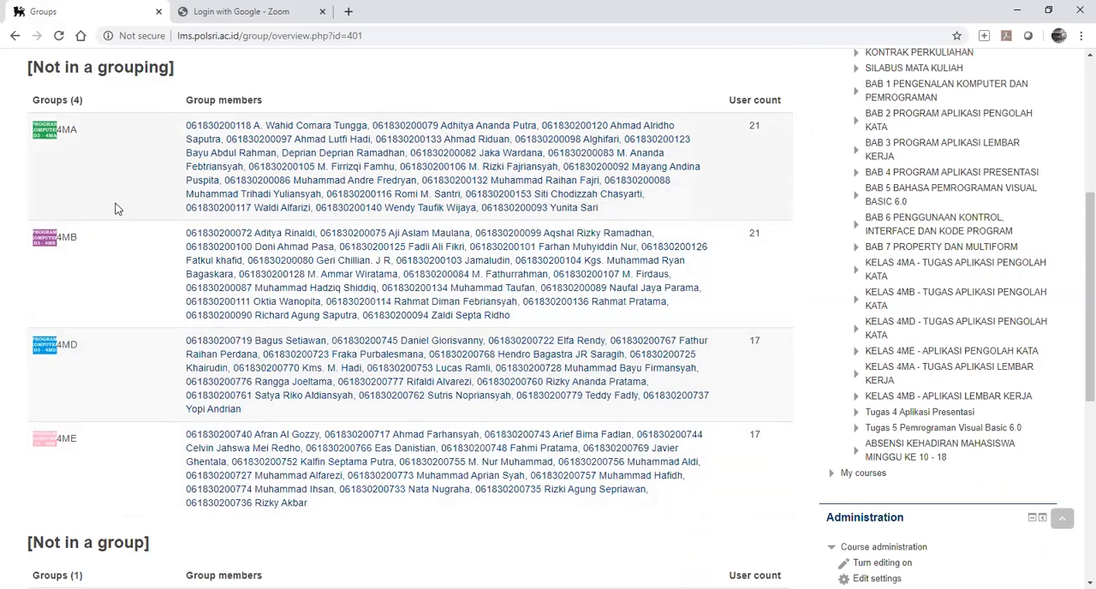
pyautogui.scroll(5, 117, 209)
pyautogui.click(58, 126)
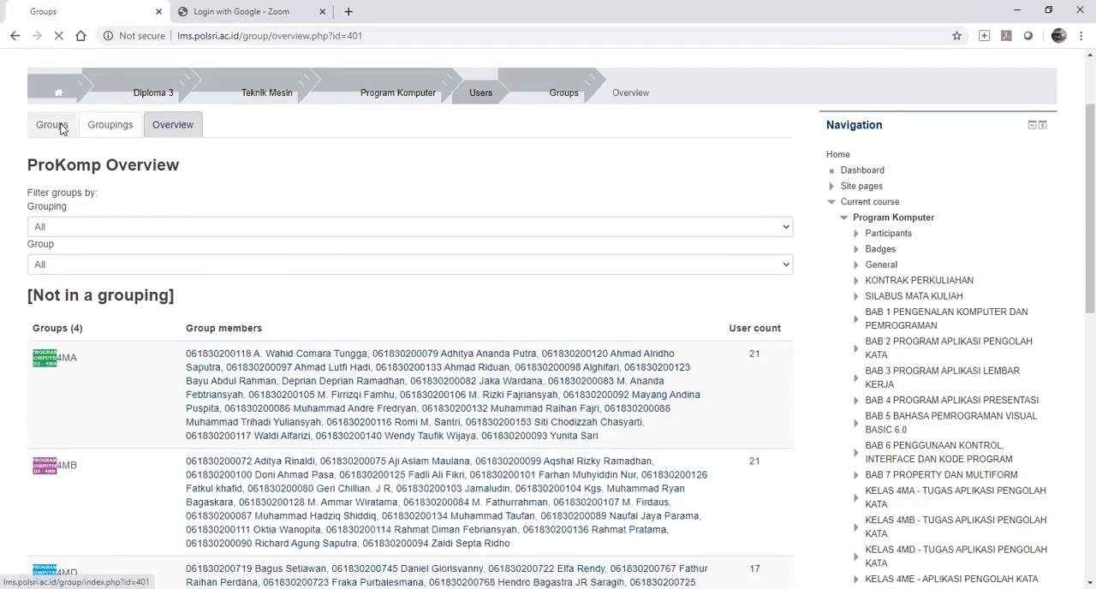
# Display and examine the member lists of groups 4MA, 4MB, 4MD and 4ME in turn.
pyautogui.click(67, 333)
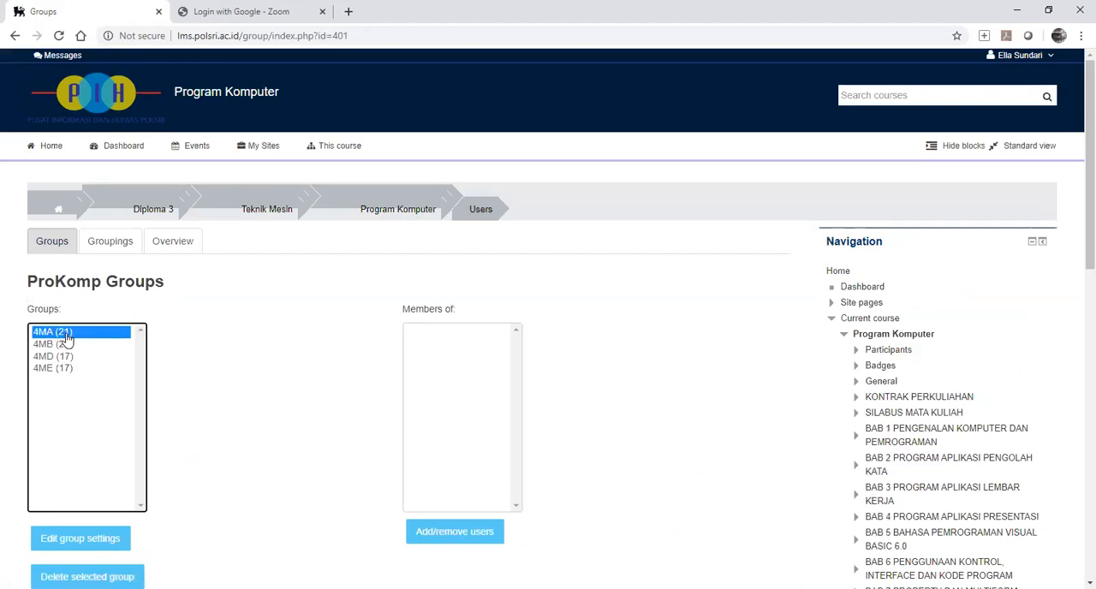
pyautogui.scroll(-2, 579, 373)
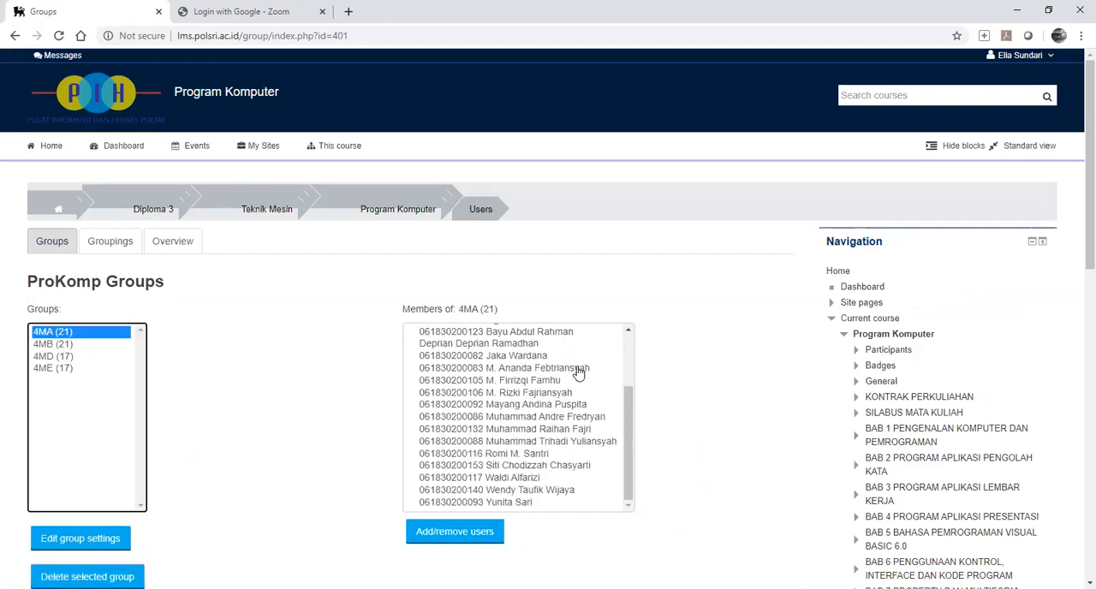
pyautogui.click(55, 345)
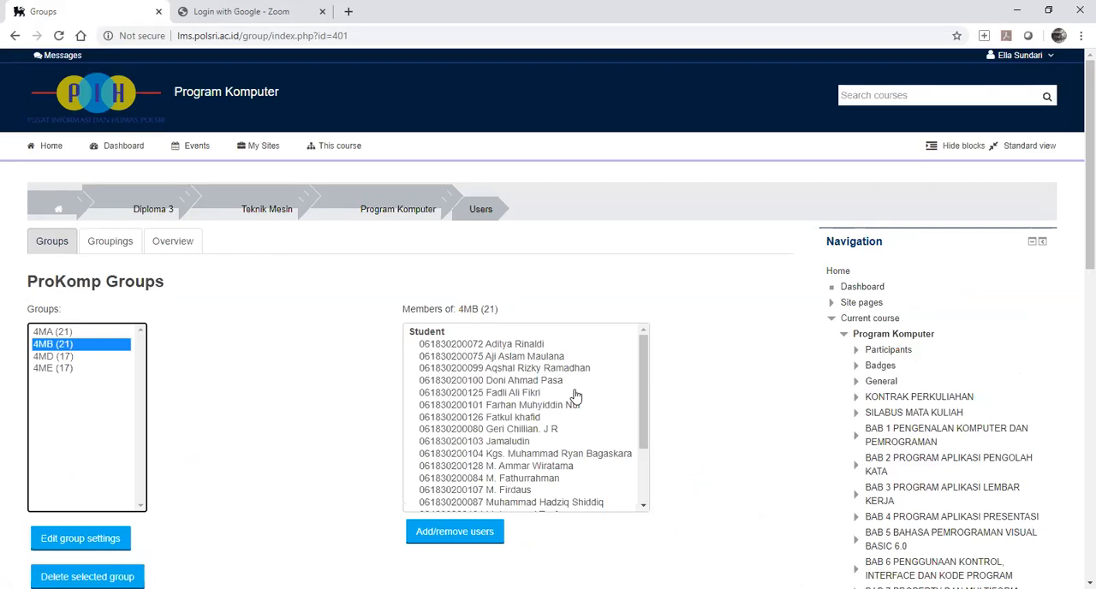
pyautogui.scroll(-2, 576, 397)
pyautogui.click(69, 357)
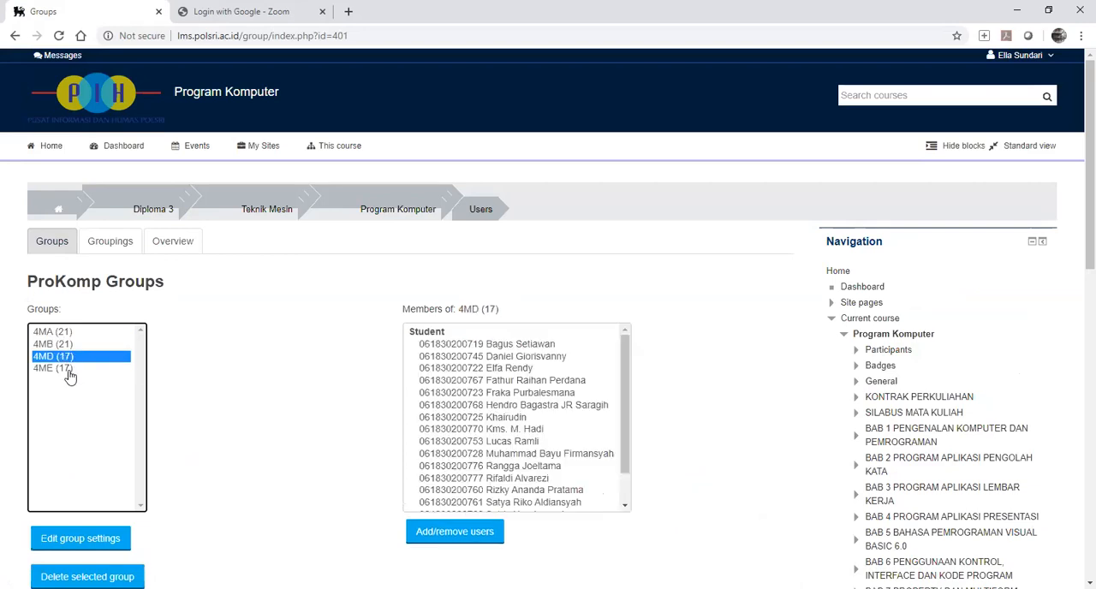
pyautogui.click(69, 370)
pyautogui.scroll(-3, 651, 396)
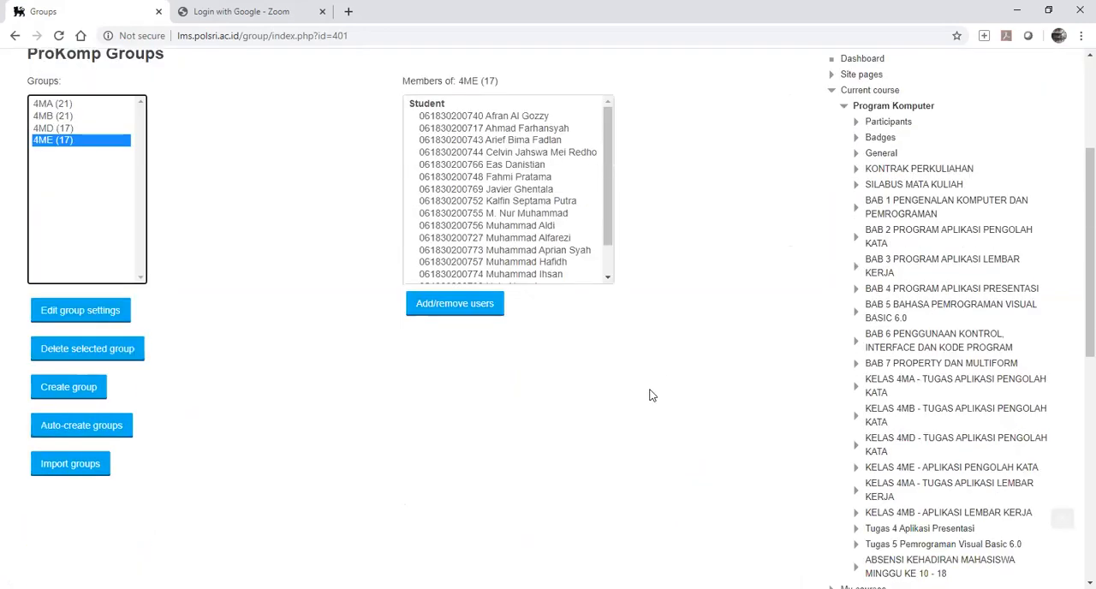
pyautogui.scroll(2, 651, 396)
pyautogui.scroll(-2, 650, 395)
pyautogui.scroll(-2, 651, 396)
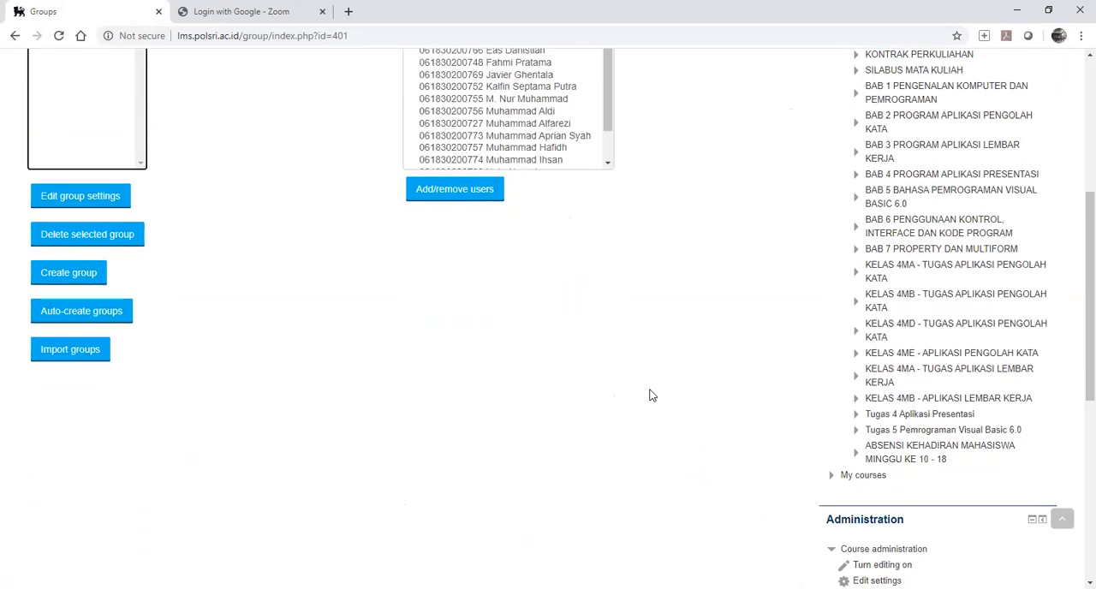
pyautogui.scroll(5, 651, 395)
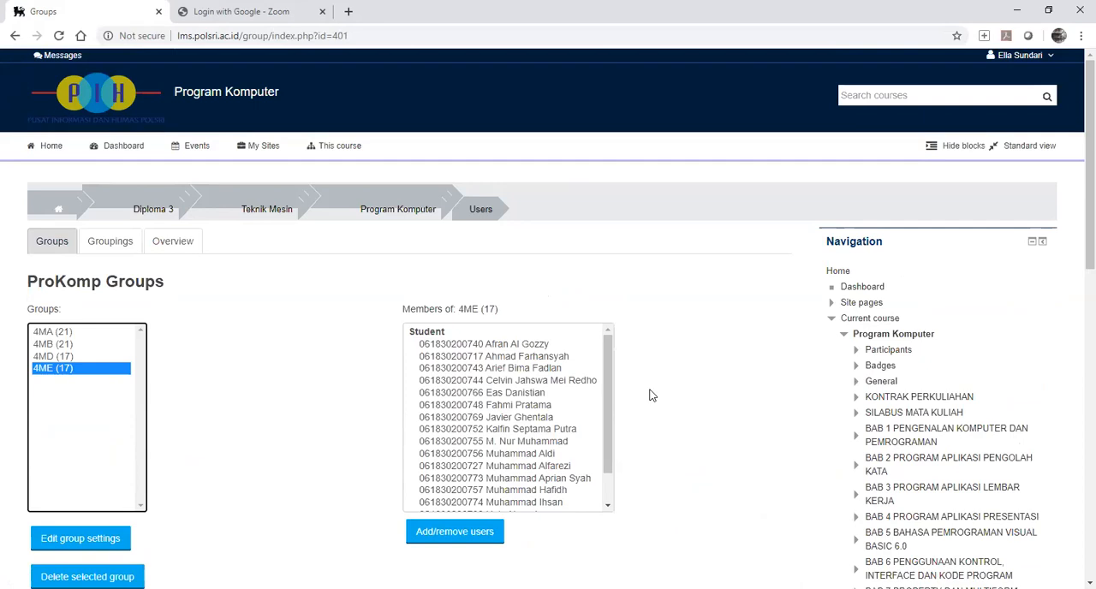
pyautogui.scroll(-4, 1071, 293)
pyautogui.scroll(-3, 1033, 318)
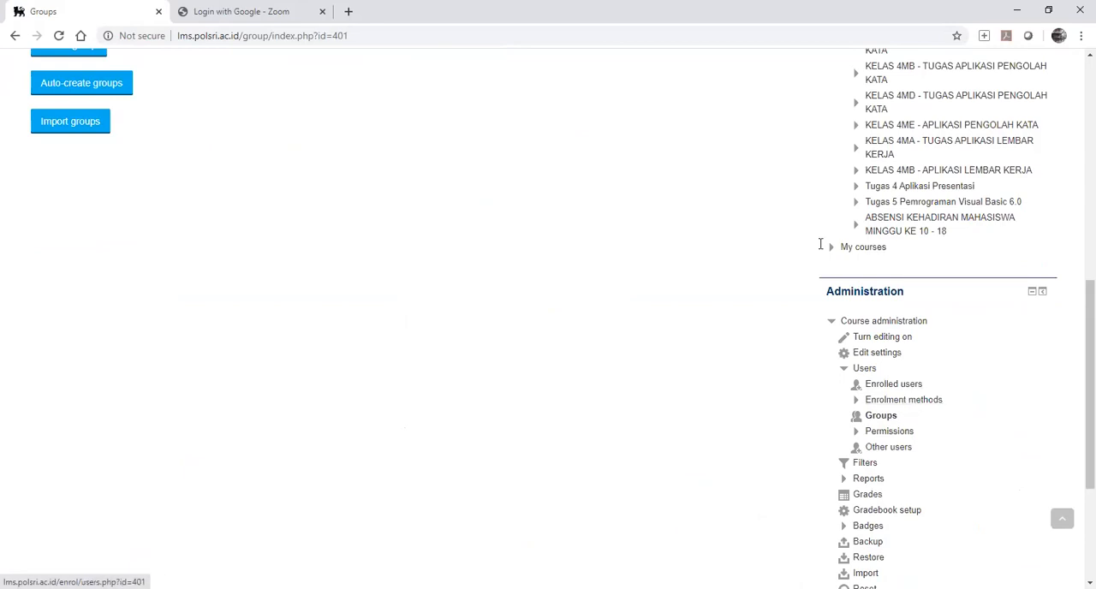
# Open the settings of group 4ME and examine its name, ID number, enrolment key field and picture.
pyautogui.scroll(1, 95, 185)
pyautogui.click(82, 199)
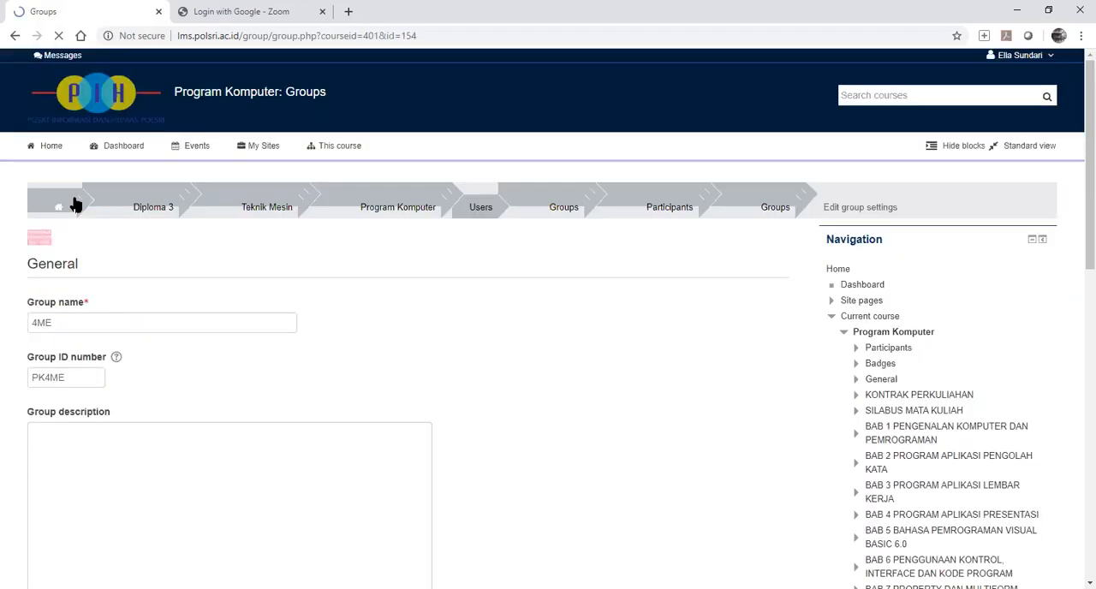
pyautogui.scroll(-5, 142, 302)
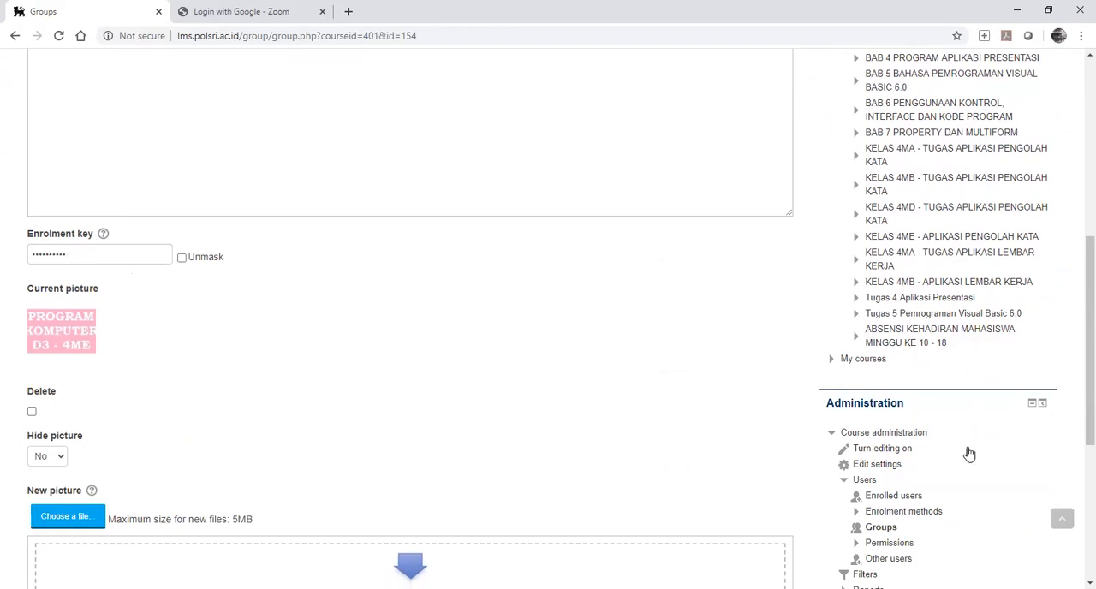
# Open the enrolment methods page of the Program Komputer course.
pyautogui.scroll(-3, 969, 454)
pyautogui.click(911, 288)
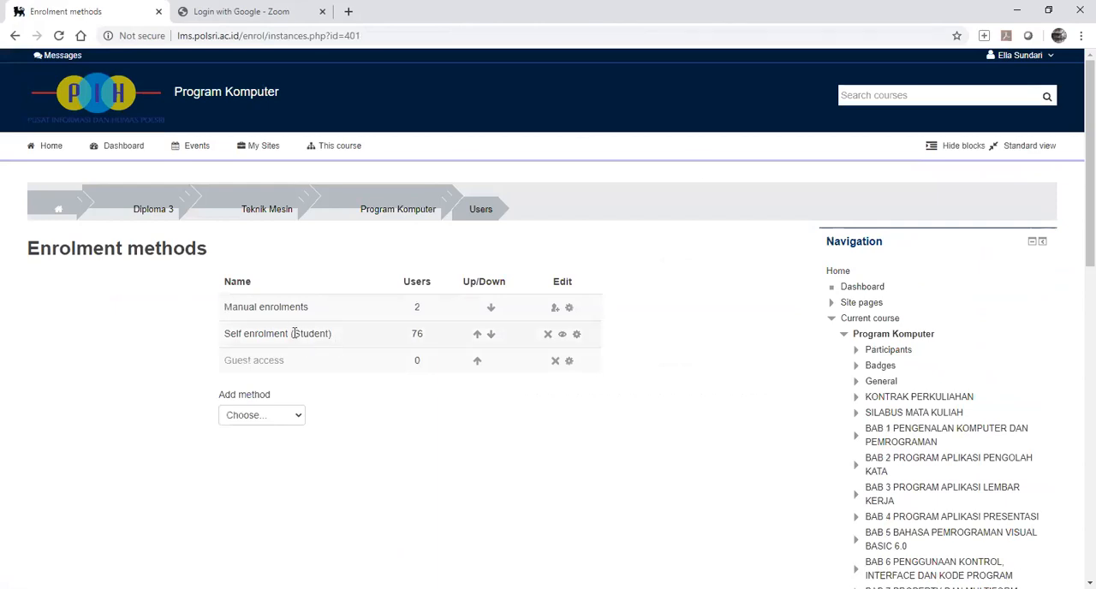